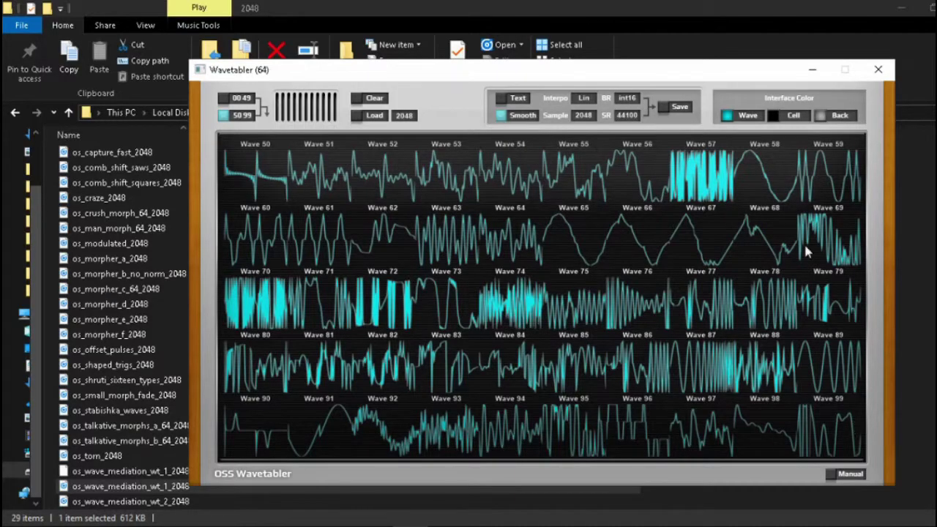
- Compare the waves in bank 00–49 with those in bank 50–99
{"action": "left_click", "coordinate": [223, 99]}
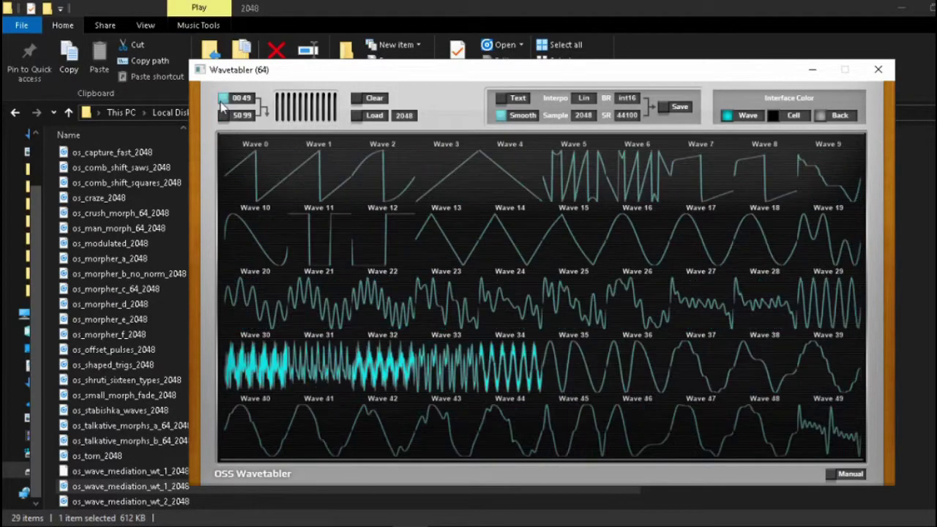
{"action": "left_click", "coordinate": [224, 115]}
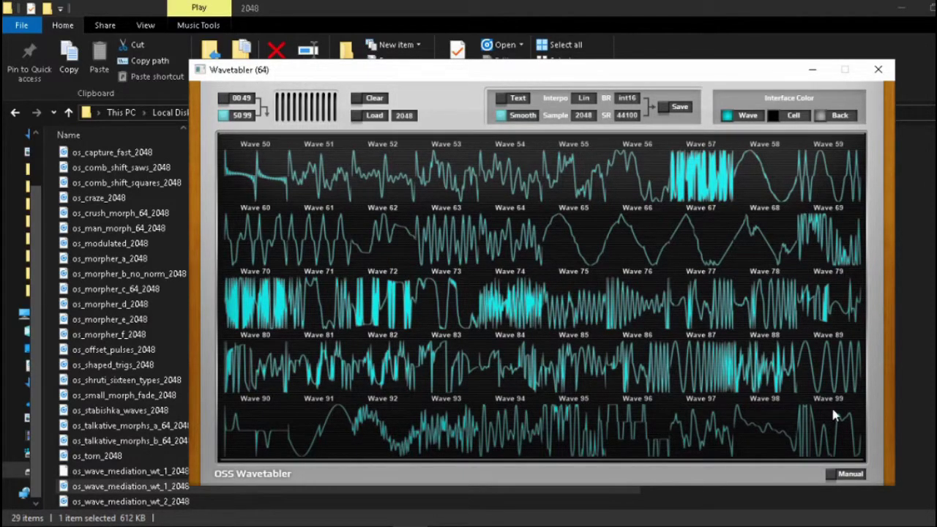
{"action": "left_click", "coordinate": [222, 101]}
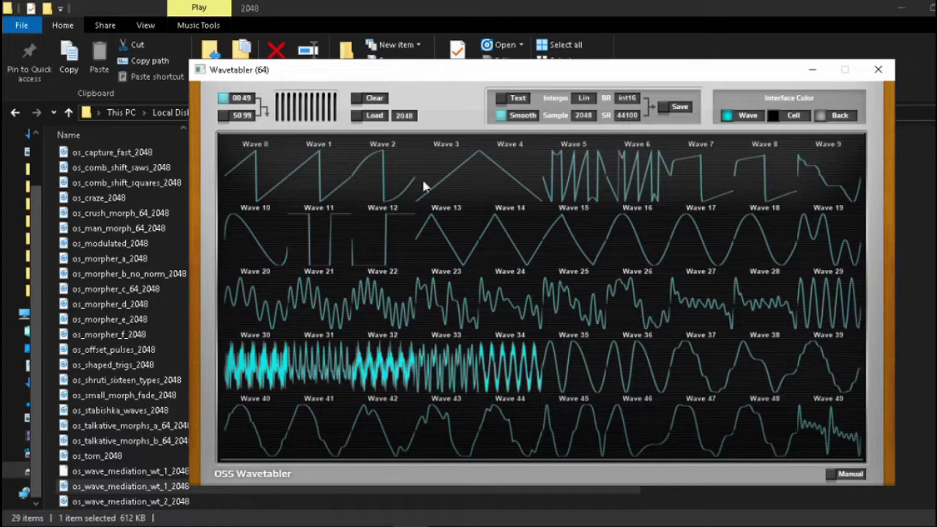
{"action": "left_click", "coordinate": [224, 113]}
{"action": "left_click", "coordinate": [223, 99]}
{"action": "left_click", "coordinate": [224, 114]}
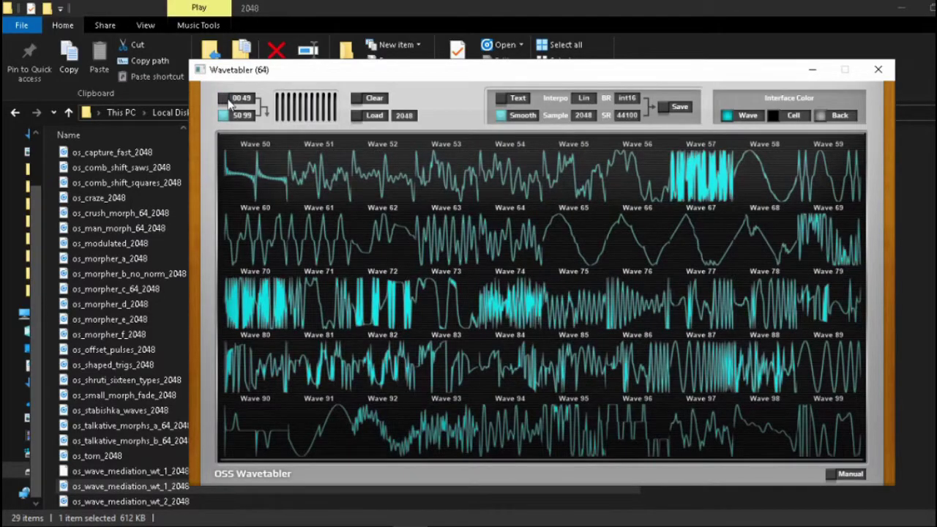
{"action": "left_click", "coordinate": [230, 100]}
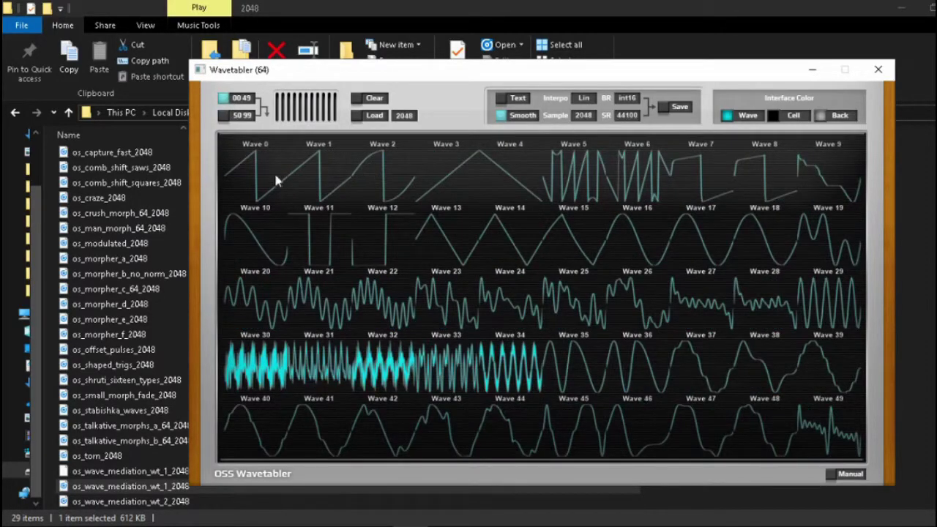
{"action": "left_click", "coordinate": [224, 116]}
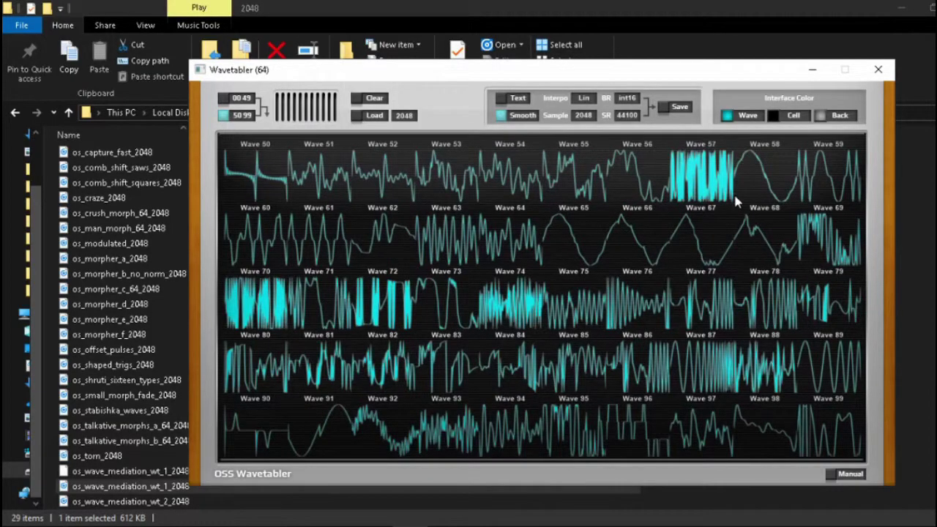
{"action": "left_click", "coordinate": [231, 98]}
{"action": "left_click", "coordinate": [240, 116]}
- Clear all waves from the wavetable and open the load size options
{"action": "left_click", "coordinate": [356, 103]}
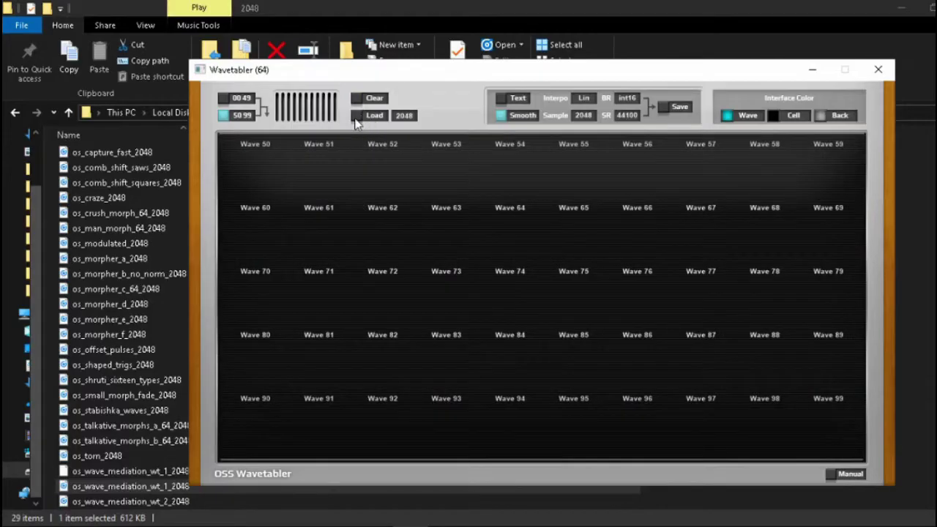
{"action": "left_click", "coordinate": [408, 118]}
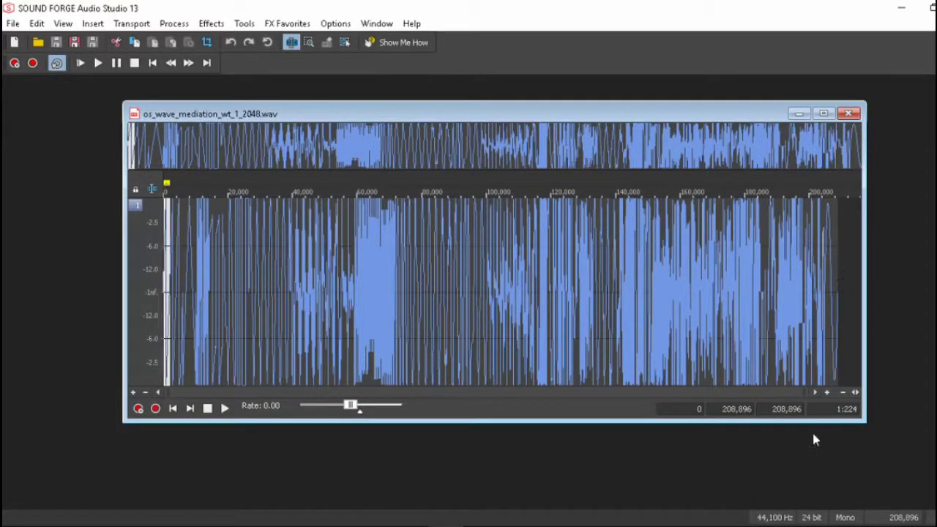
- In Sound Forge, examine the end of the first cycle in os_wave_mediation_wt_1_2048.wav down to individual samples
{"action": "scroll", "coordinate": [184, 281], "scroll_direction": "up", "scroll_amount": 6}
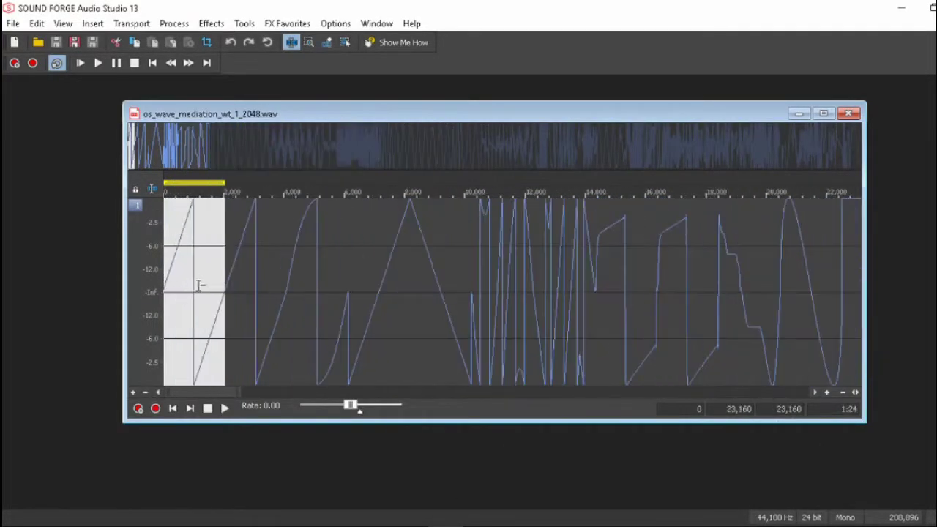
{"action": "scroll", "coordinate": [648, 356], "scroll_direction": "up", "scroll_amount": 1}
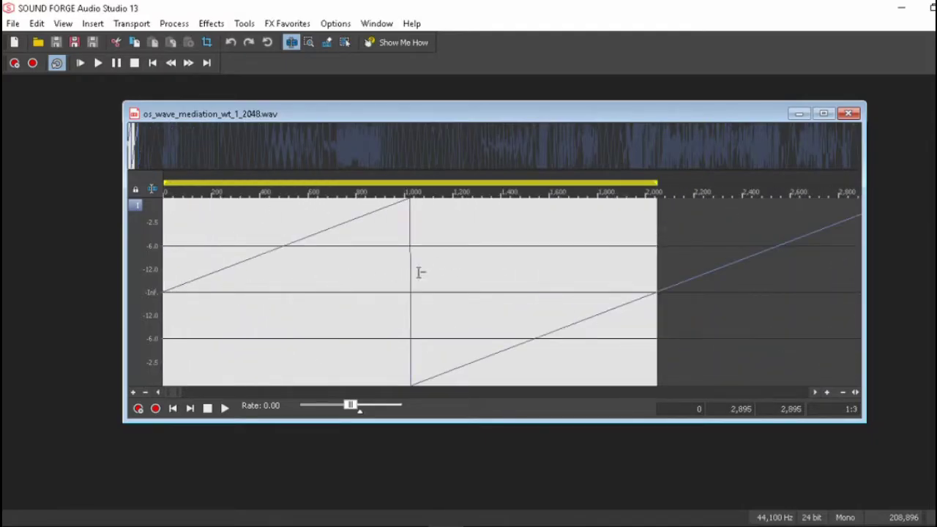
{"action": "left_click", "coordinate": [661, 290]}
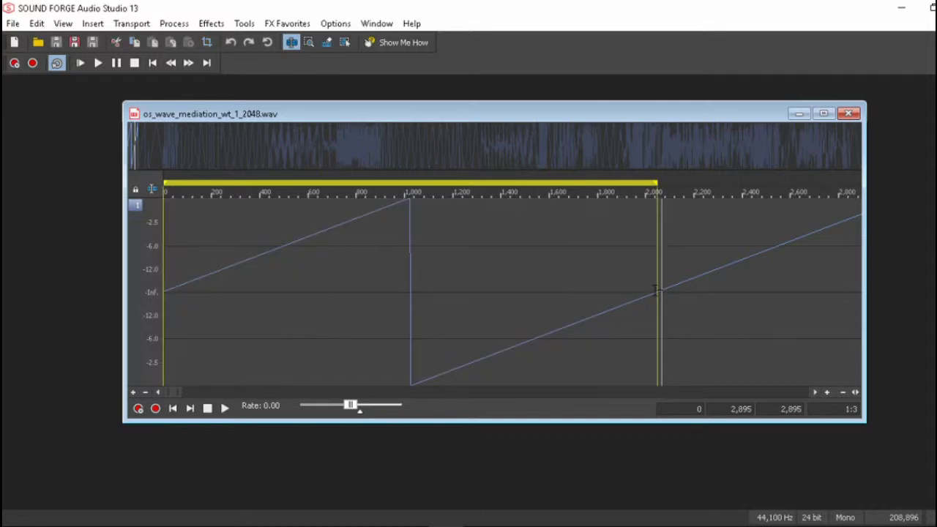
{"action": "scroll", "coordinate": [666, 291], "scroll_direction": "up", "scroll_amount": 4}
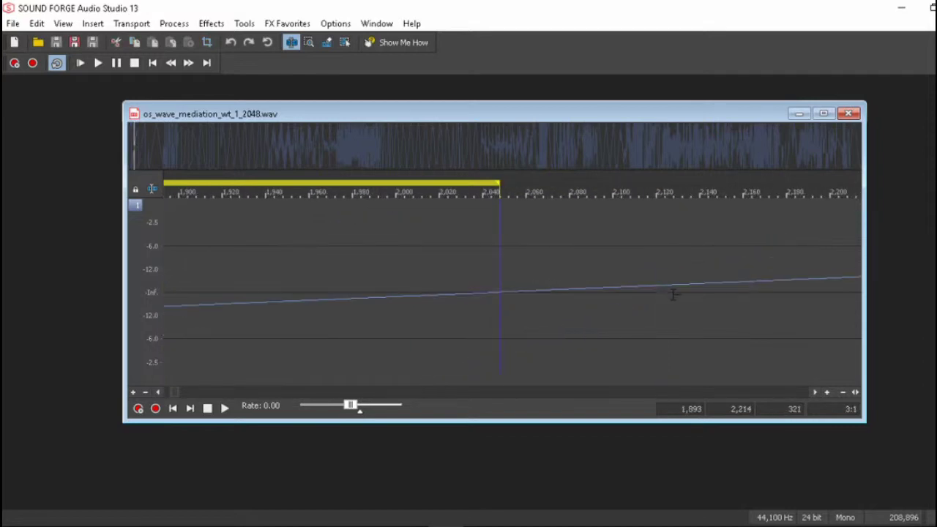
{"action": "left_click", "coordinate": [133, 392]}
{"action": "left_click", "coordinate": [134, 393]}
{"action": "left_click", "coordinate": [134, 393]}
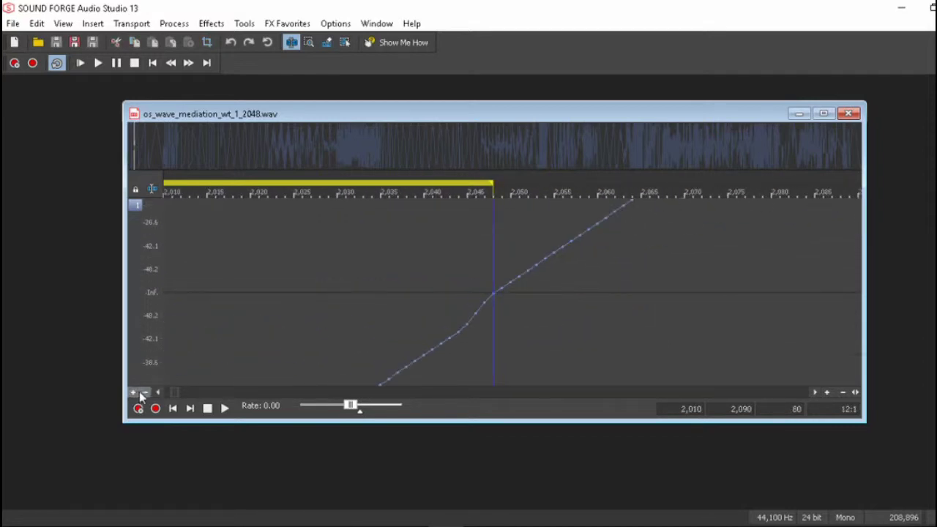
{"action": "scroll", "coordinate": [527, 268], "scroll_direction": "up", "scroll_amount": 1}
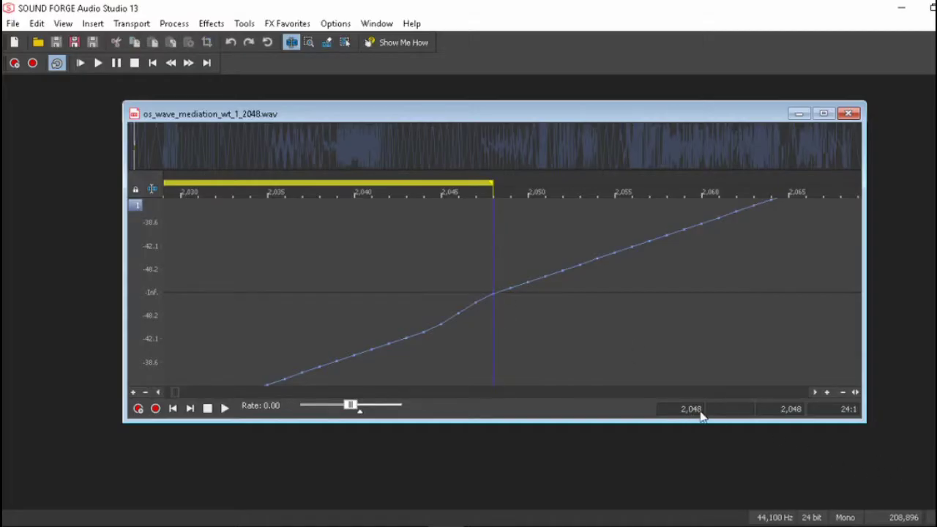
- Select the third wave cycle, from about sample 4,100 to 6,150, to view it within the wavetable file
{"action": "scroll", "coordinate": [471, 273], "scroll_direction": "down", "scroll_amount": 2}
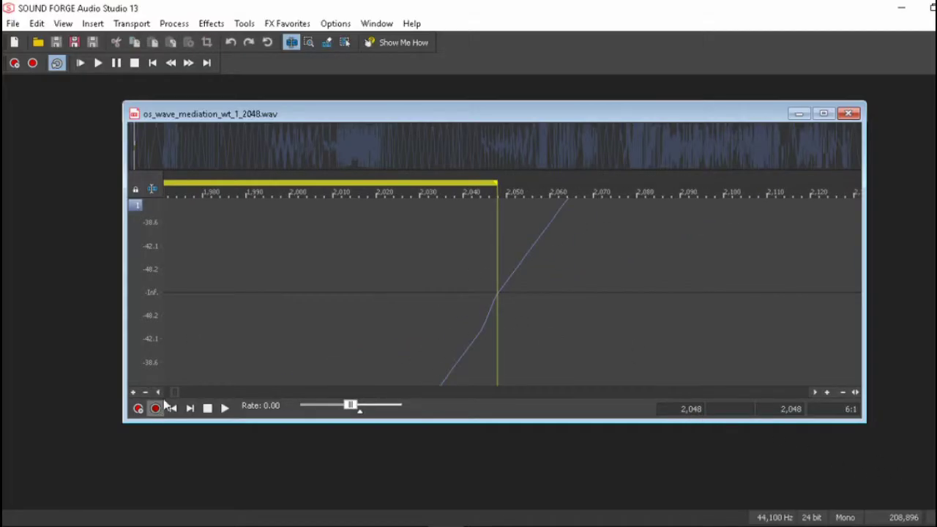
{"action": "left_click", "coordinate": [145, 393]}
{"action": "left_click", "coordinate": [145, 393]}
{"action": "left_click", "coordinate": [145, 392]}
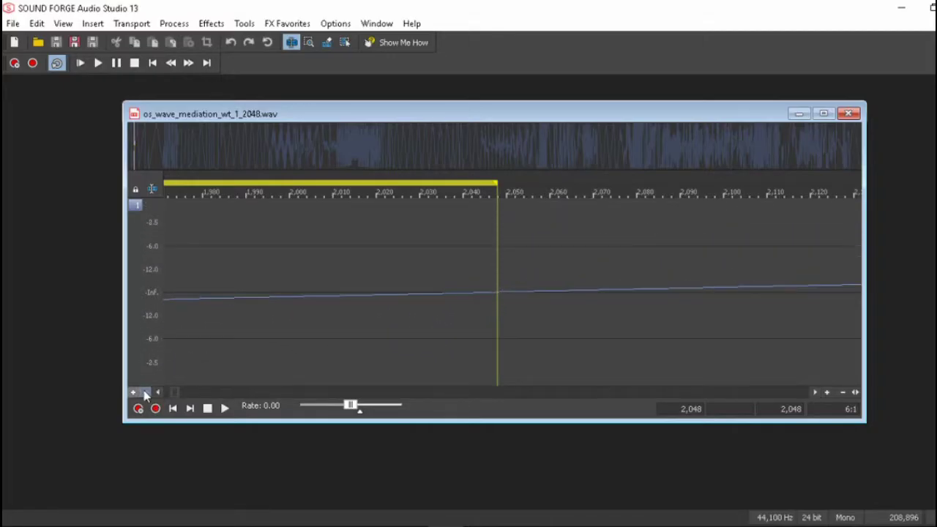
{"action": "scroll", "coordinate": [433, 272], "scroll_direction": "down", "scroll_amount": 6}
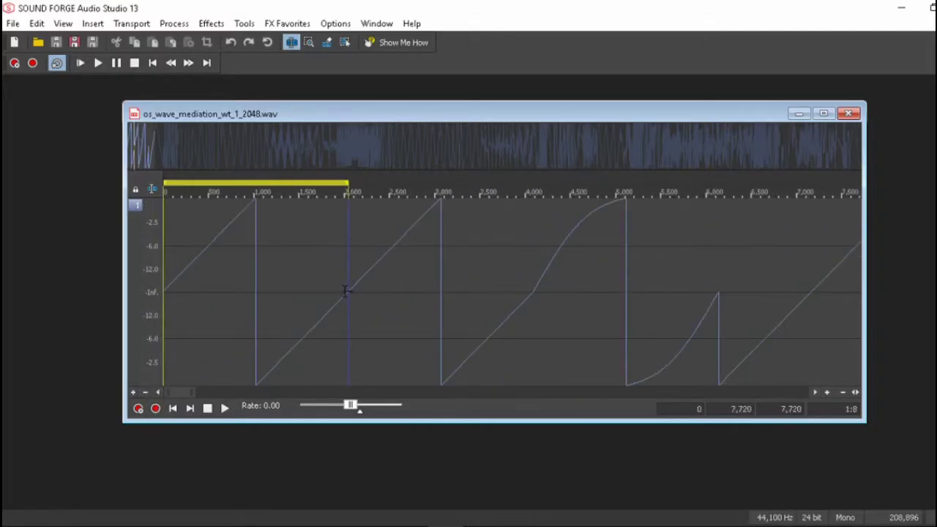
{"action": "left_click_drag", "start_coordinate": [346, 290], "coordinate": [718, 286]}
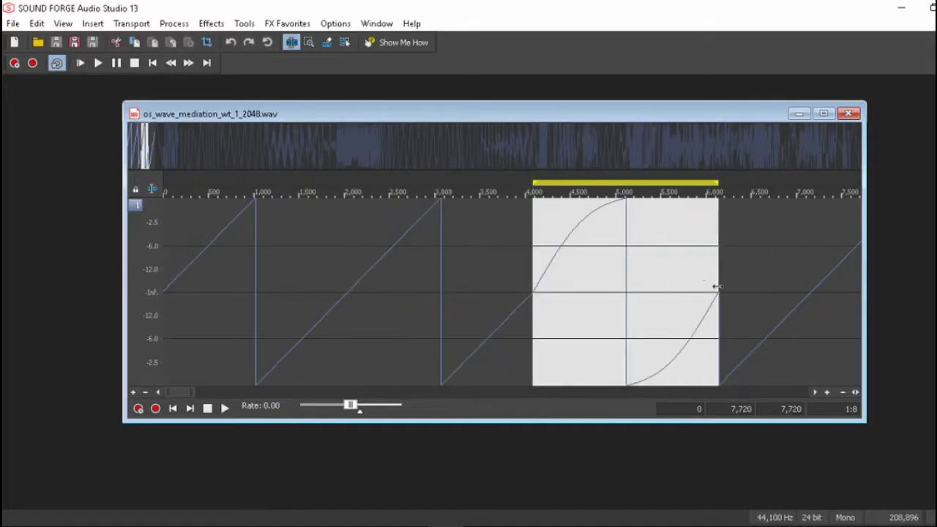
{"action": "scroll", "coordinate": [717, 286], "scroll_direction": "down", "scroll_amount": 5}
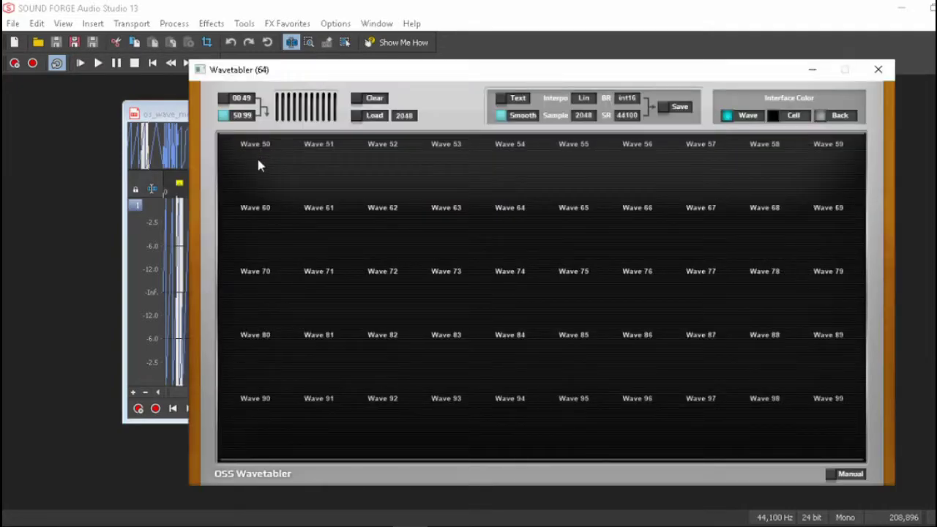
- Switch to Wavetabler, show bank 00–49 and load os_wave_mediation_wt_1_2048 with the load size kept at 2048
{"action": "left_click", "coordinate": [227, 98]}
{"action": "left_click", "coordinate": [404, 116]}
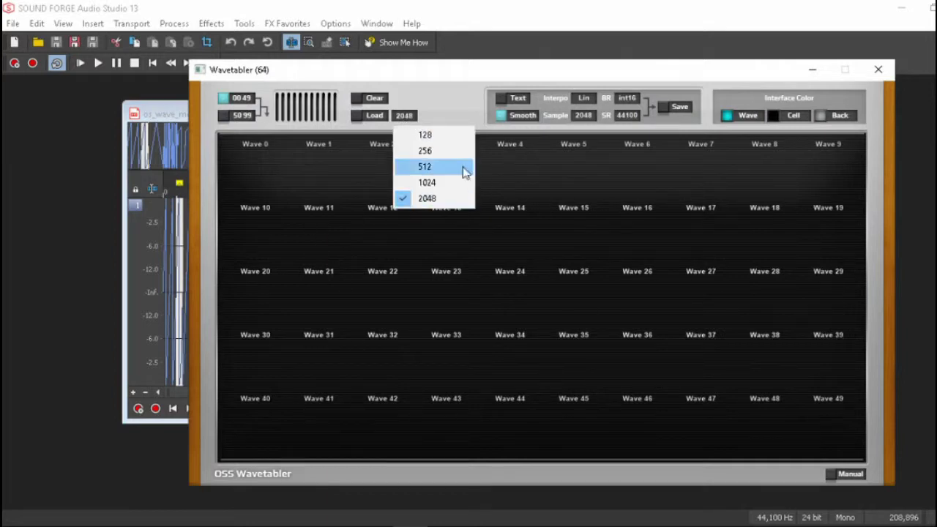
{"action": "left_click", "coordinate": [431, 113]}
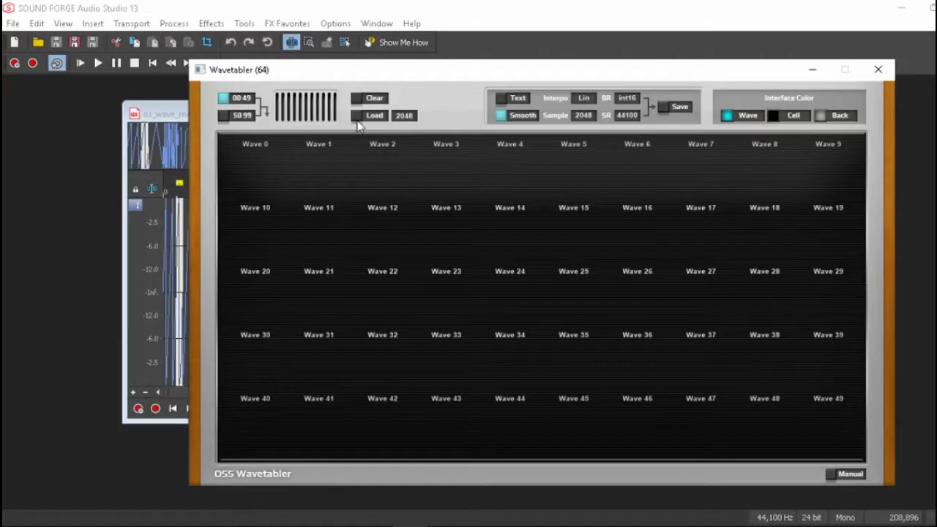
{"action": "left_click", "coordinate": [407, 118]}
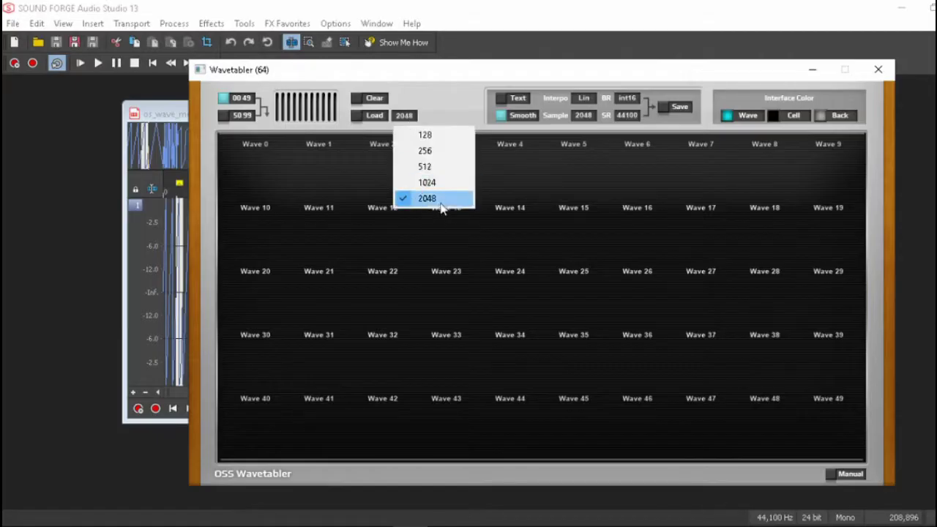
{"action": "left_click", "coordinate": [361, 116]}
{"action": "left_click", "coordinate": [366, 115]}
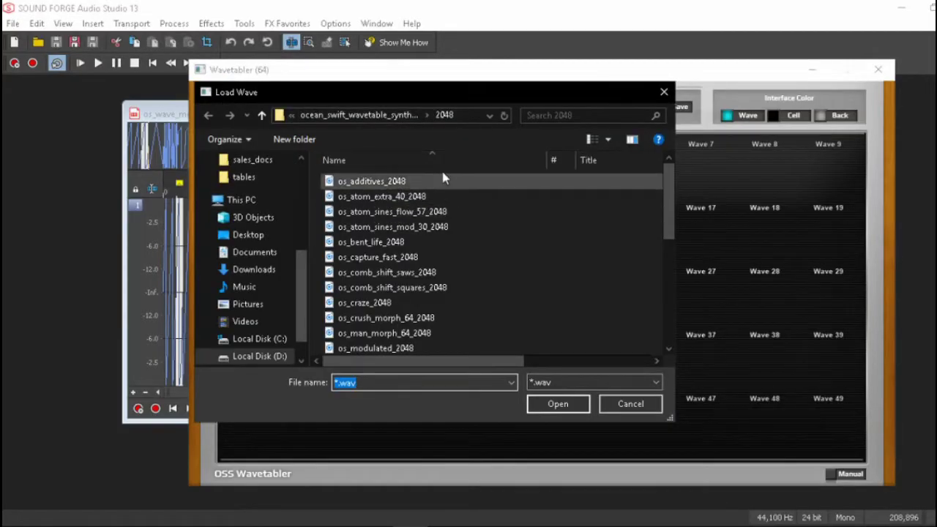
{"action": "left_click", "coordinate": [395, 242]}
{"action": "scroll", "coordinate": [439, 234], "scroll_direction": "down", "scroll_amount": 7}
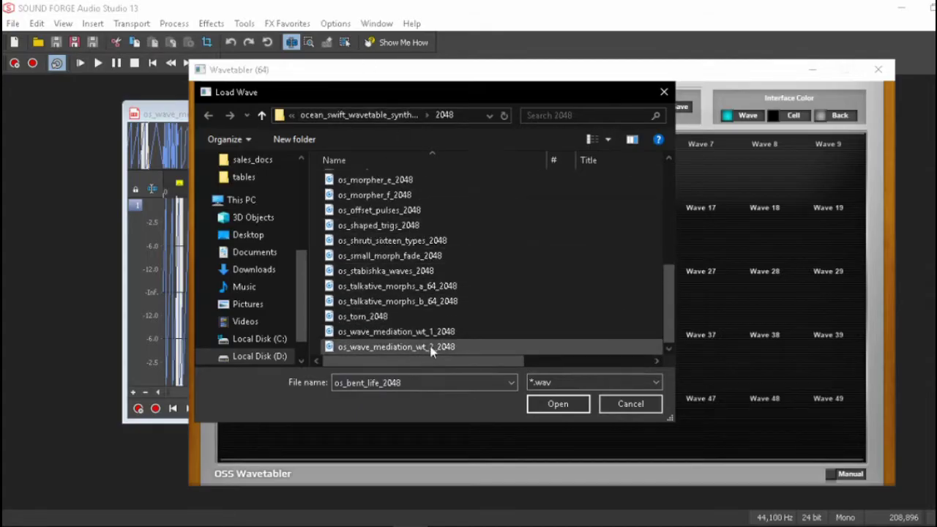
{"action": "double_click", "coordinate": [410, 337]}
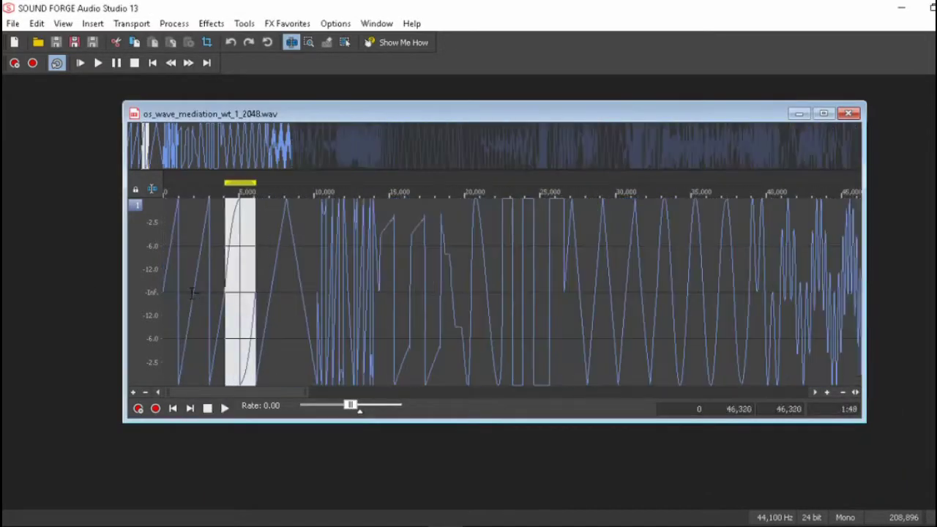
- Switch to Sound Forge and inspect the ramp-shaped cycles that follow the selected third cycle
{"action": "scroll", "coordinate": [299, 292], "scroll_direction": "up", "scroll_amount": 1}
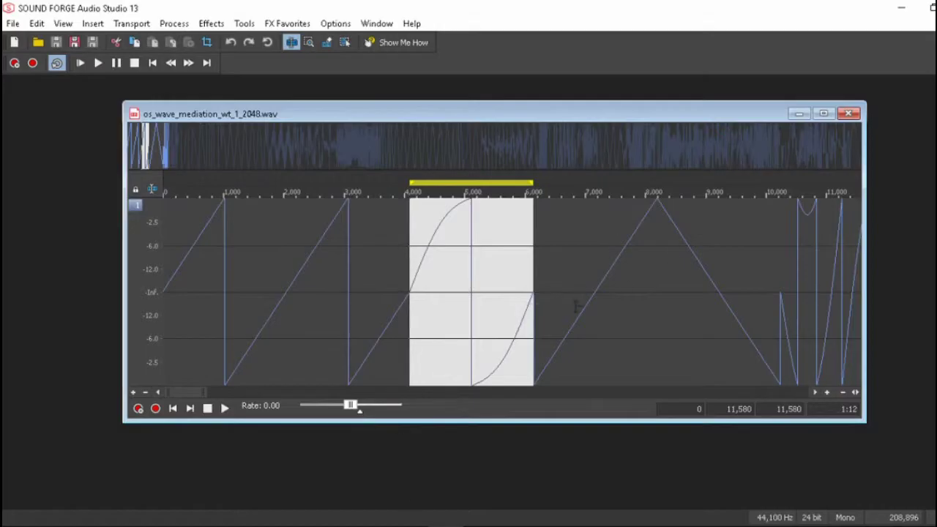
{"action": "left_click", "coordinate": [781, 286]}
{"action": "left_click", "coordinate": [657, 211]}
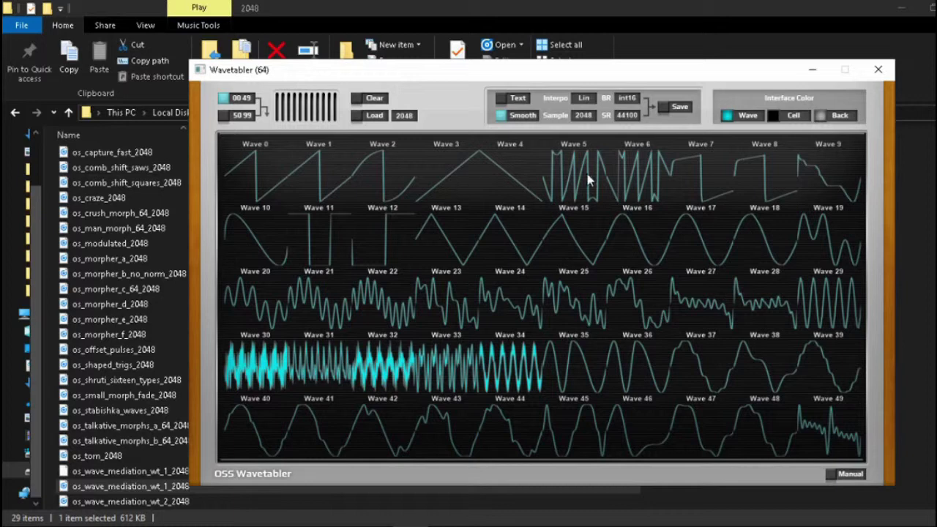
- In Wavetabler, rename Wave 1 as gfgf
{"action": "right_click", "coordinate": [341, 145]}
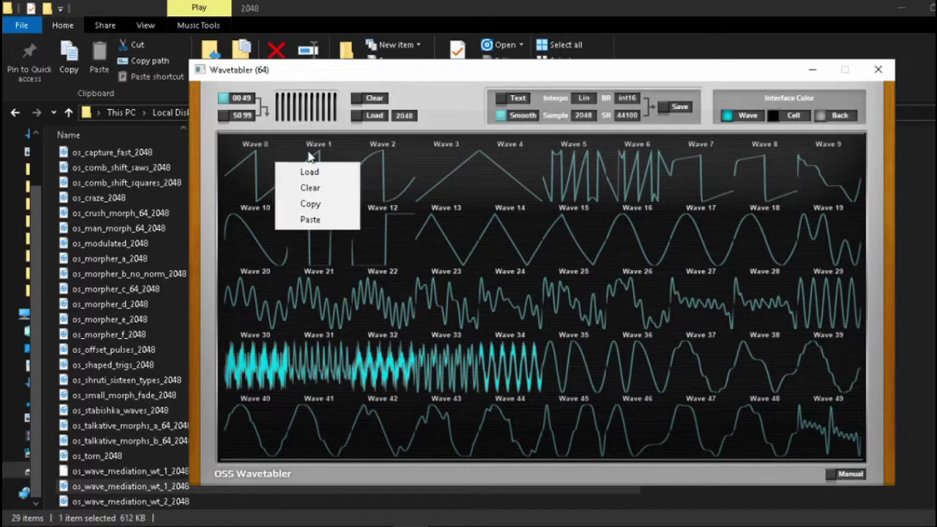
{"action": "left_click", "coordinate": [292, 167]}
{"action": "type", "text": "gfgf"}
{"action": "key", "text": "Return"}
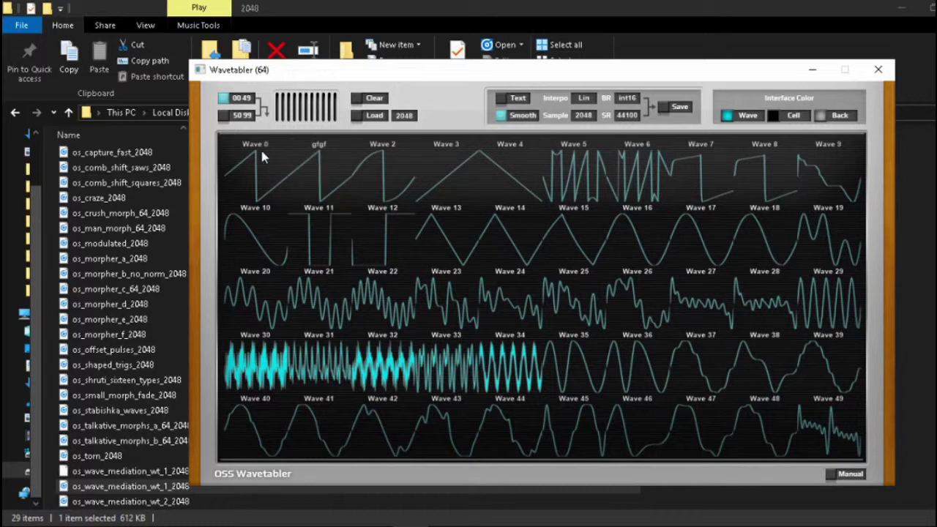
- Rename the second wave as Ana Saw, the first as Digi Saw and the third as Bent Save
{"action": "double_click", "coordinate": [320, 146]}
{"action": "type", "text": "Ana Saw"}
{"action": "key", "text": "Return"}
{"action": "double_click", "coordinate": [258, 147]}
{"action": "type", "text": "Digi Saw"}
{"action": "key", "text": "Return"}
{"action": "double_click", "coordinate": [390, 146]}
{"action": "type", "text": "Bent Saw"}
{"action": "key", "text": "Return"}
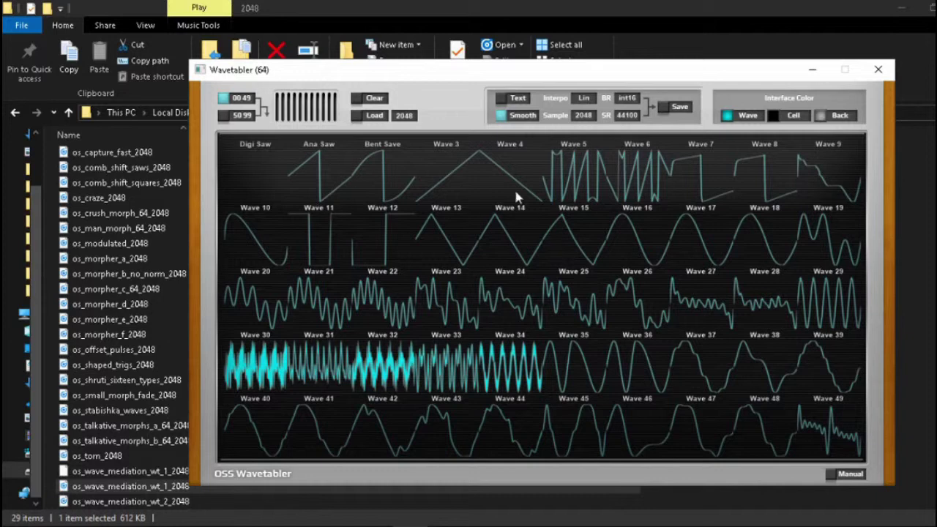
- Clear the waveform from the Wave 3 slot
{"action": "right_click", "coordinate": [466, 162]}
{"action": "left_click", "coordinate": [497, 184]}
{"action": "right_click", "coordinate": [447, 165]}
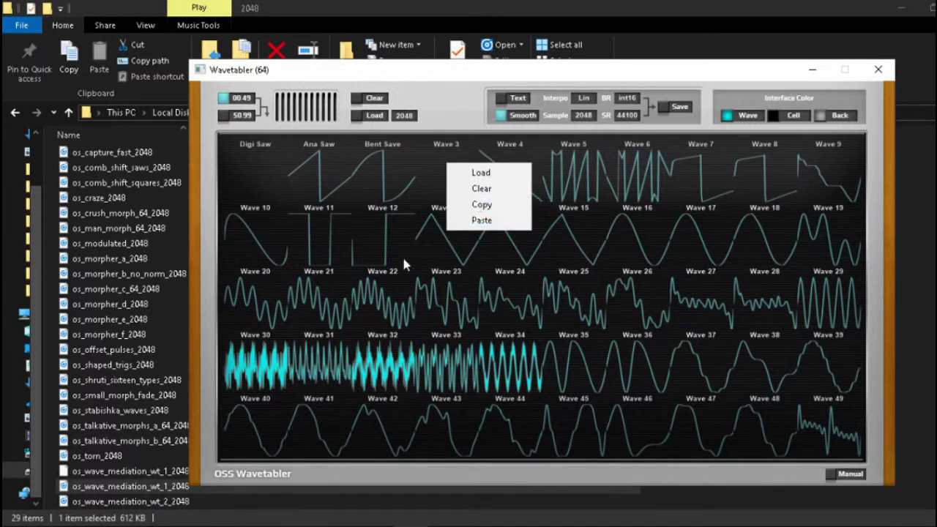
- Copy the waveform of Wave 49 into the Digi Saw slot
{"action": "right_click", "coordinate": [820, 423]}
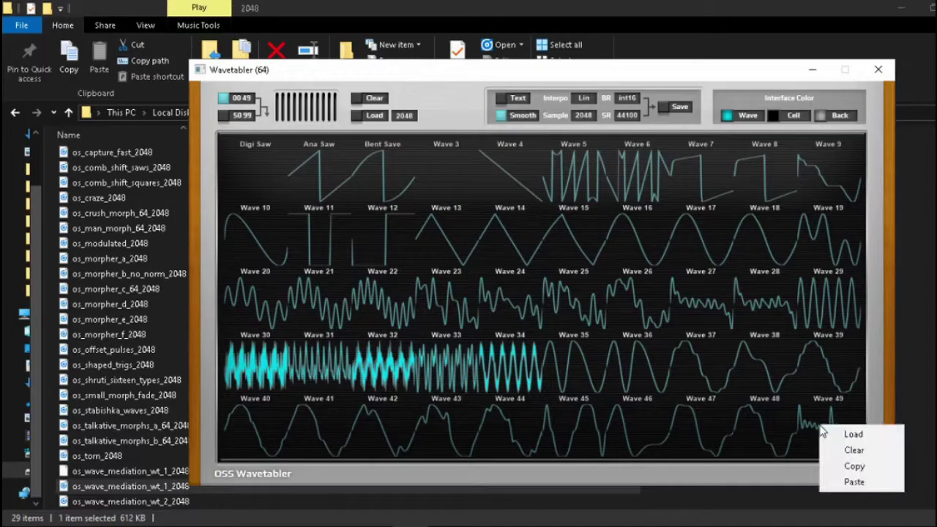
{"action": "left_click", "coordinate": [862, 464]}
{"action": "right_click", "coordinate": [254, 169]}
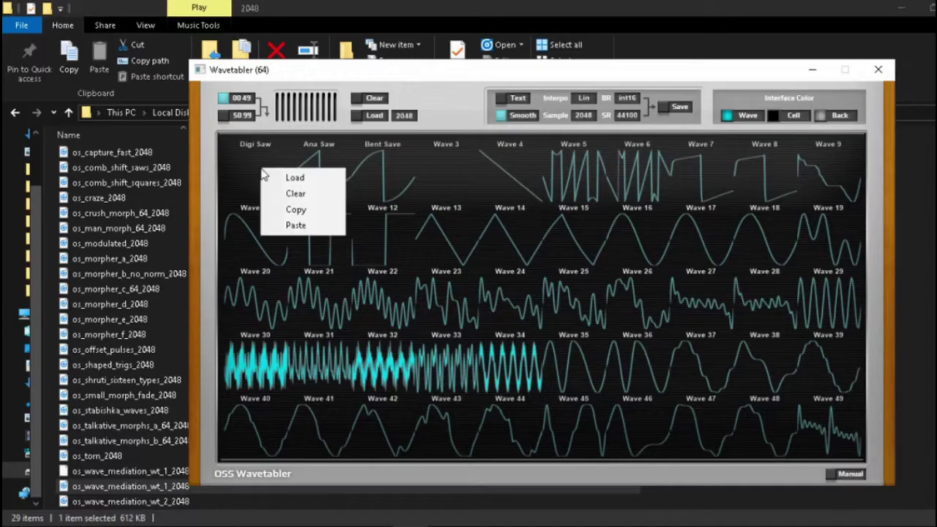
{"action": "left_click", "coordinate": [314, 225]}
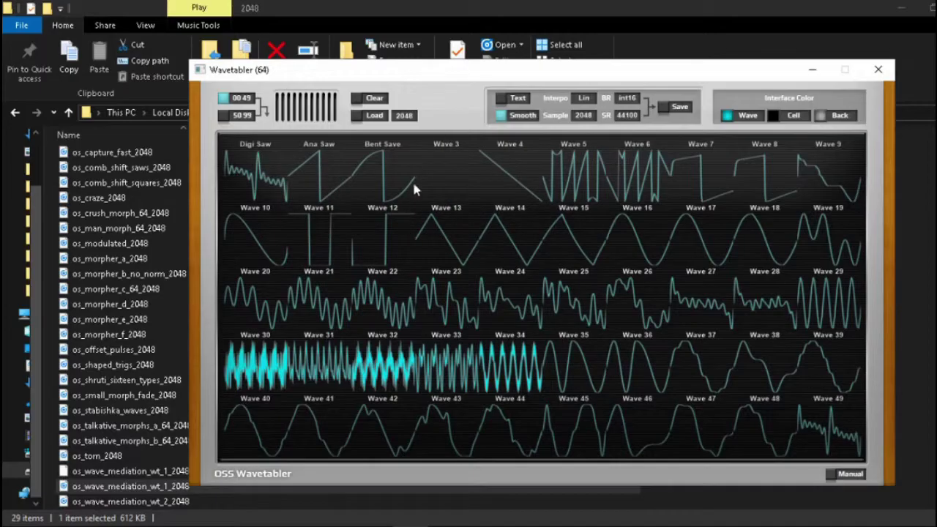
- Clear the waveforms from the Wave 3 and Digi Saw slots
{"action": "right_click", "coordinate": [390, 169]}
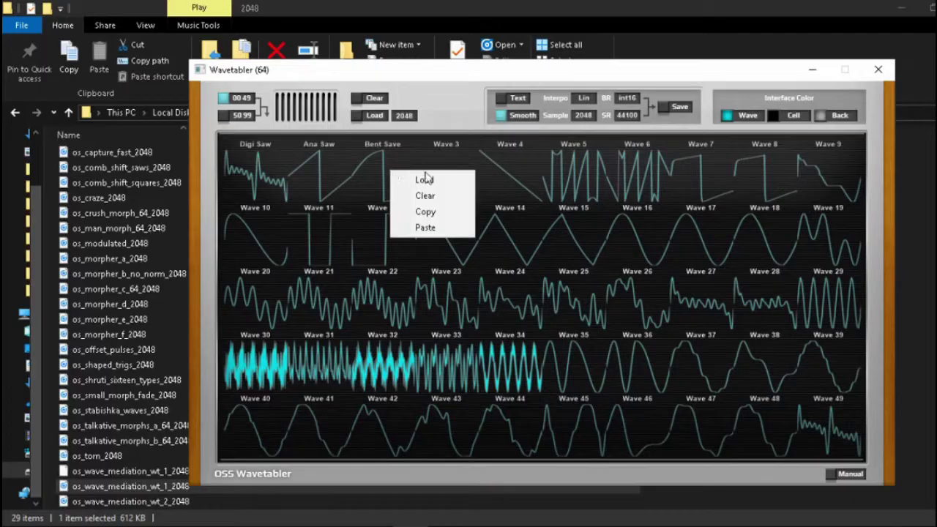
{"action": "right_click", "coordinate": [449, 158]}
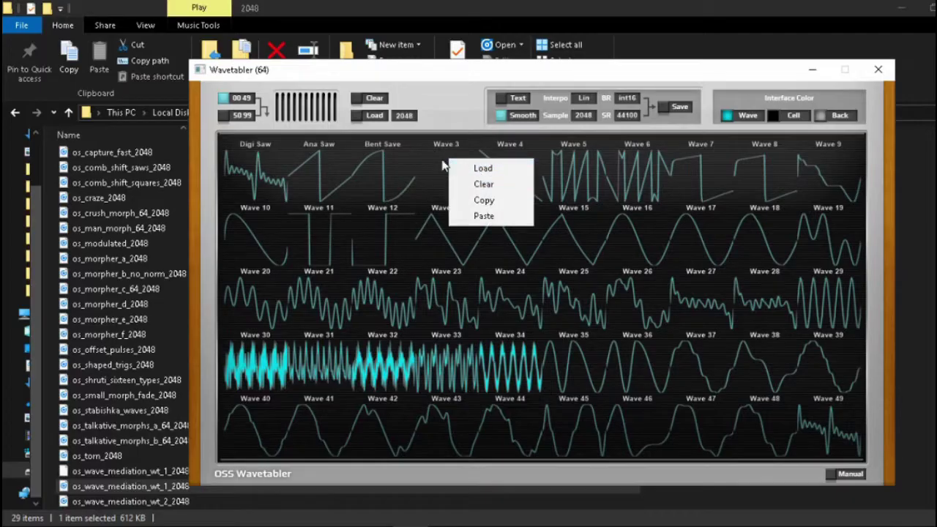
{"action": "left_click", "coordinate": [479, 184]}
{"action": "right_click", "coordinate": [253, 175]}
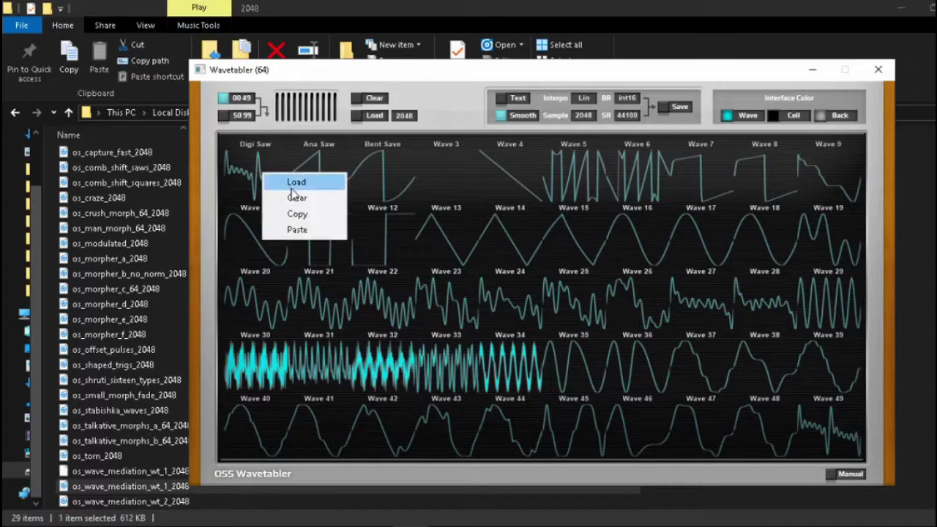
{"action": "left_click", "coordinate": [300, 193]}
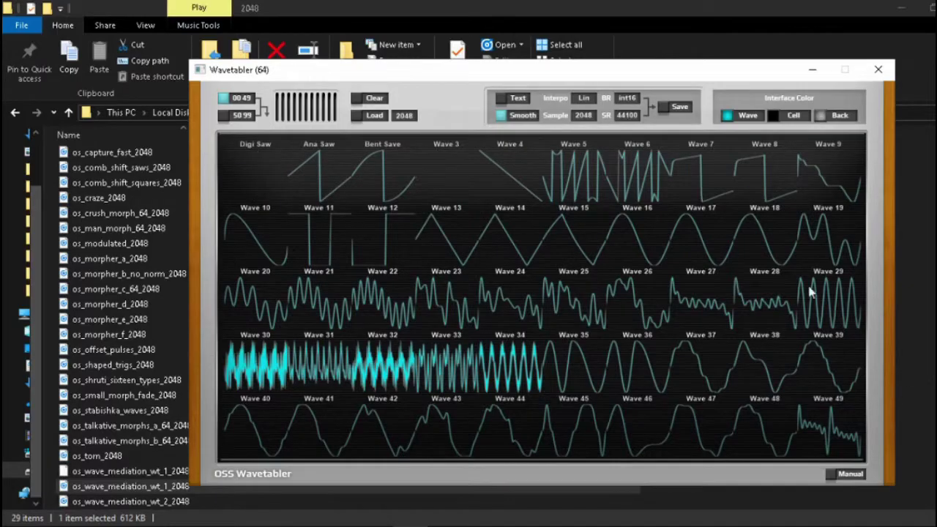
- Load a square waveform from the basic folder inside singles_2048 into the Digi Saw slot
{"action": "right_click", "coordinate": [260, 168]}
{"action": "left_click", "coordinate": [311, 175]}
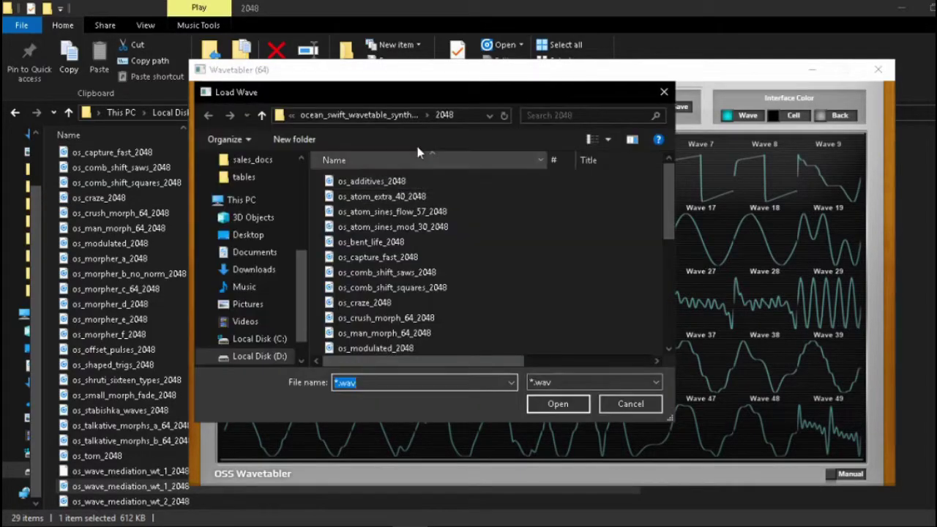
{"action": "left_click", "coordinate": [358, 115]}
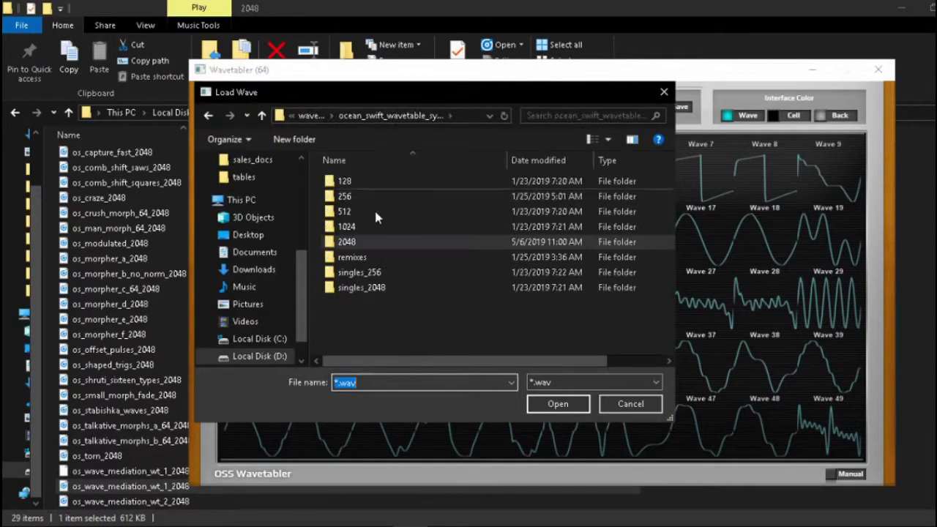
{"action": "left_click", "coordinate": [351, 291]}
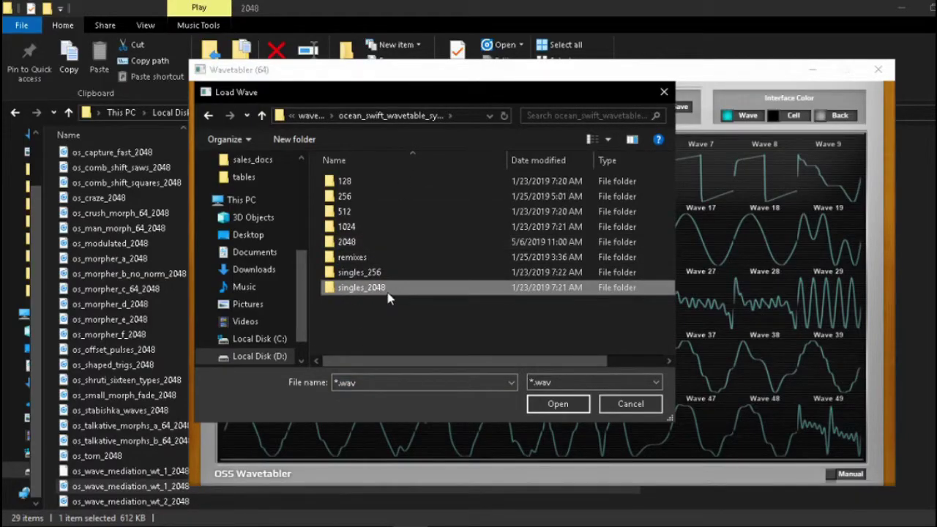
{"action": "double_click", "coordinate": [381, 290]}
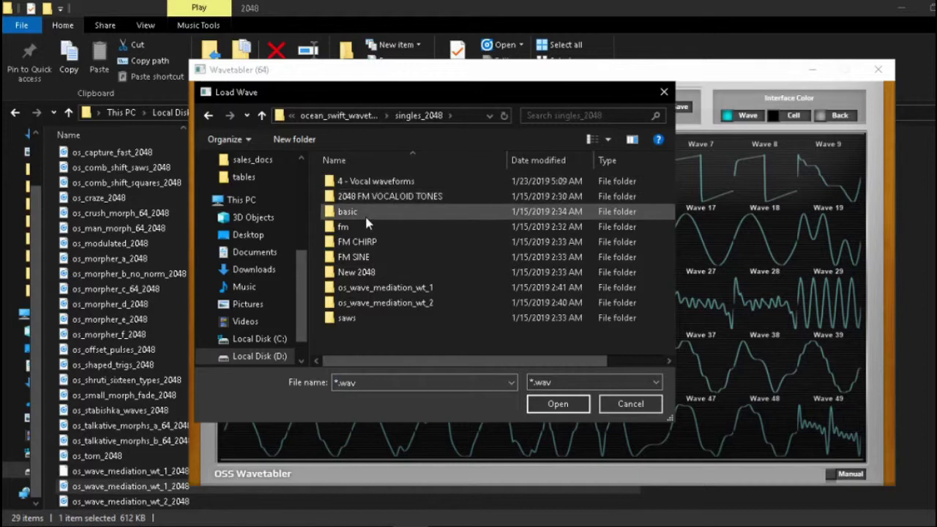
{"action": "double_click", "coordinate": [365, 211]}
{"action": "double_click", "coordinate": [376, 212]}
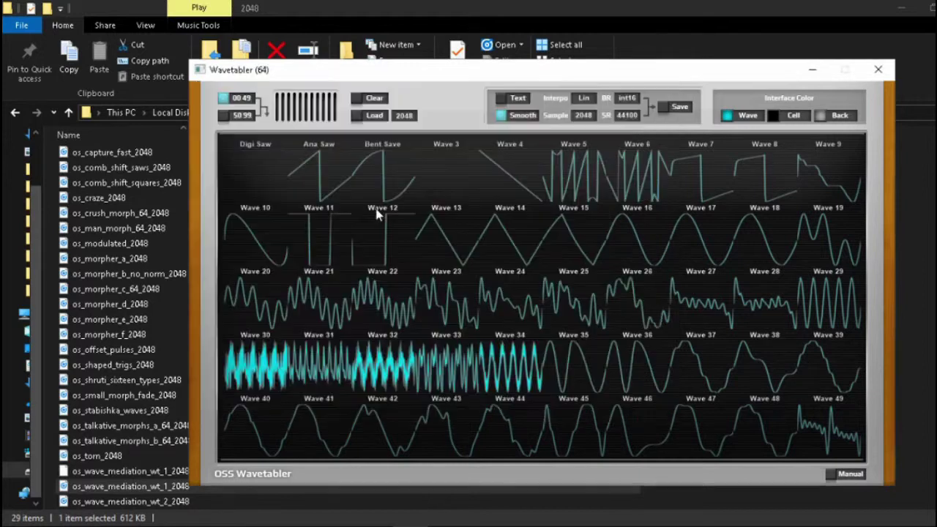
- Replace the Digi Saw slot's waveform with a triangle file from the basic folder
{"action": "right_click", "coordinate": [258, 159]}
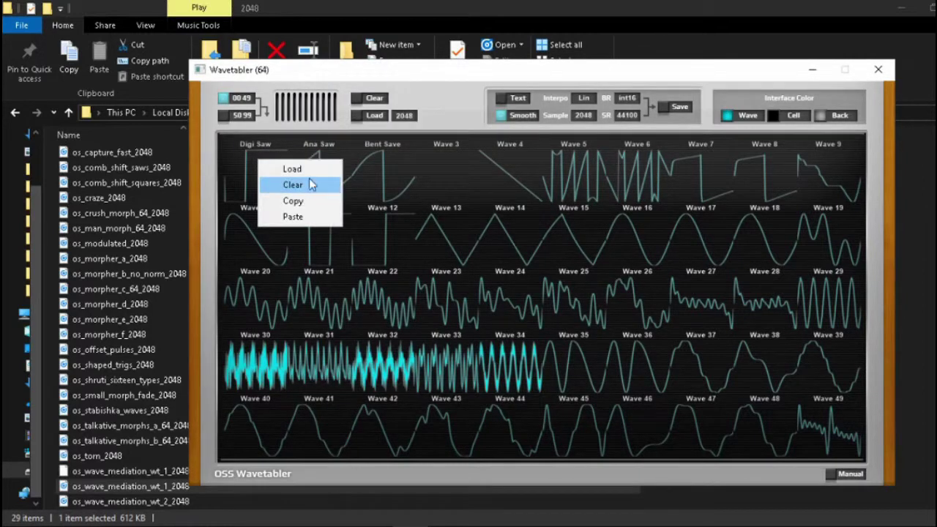
{"action": "left_click", "coordinate": [292, 168]}
{"action": "double_click", "coordinate": [377, 227]}
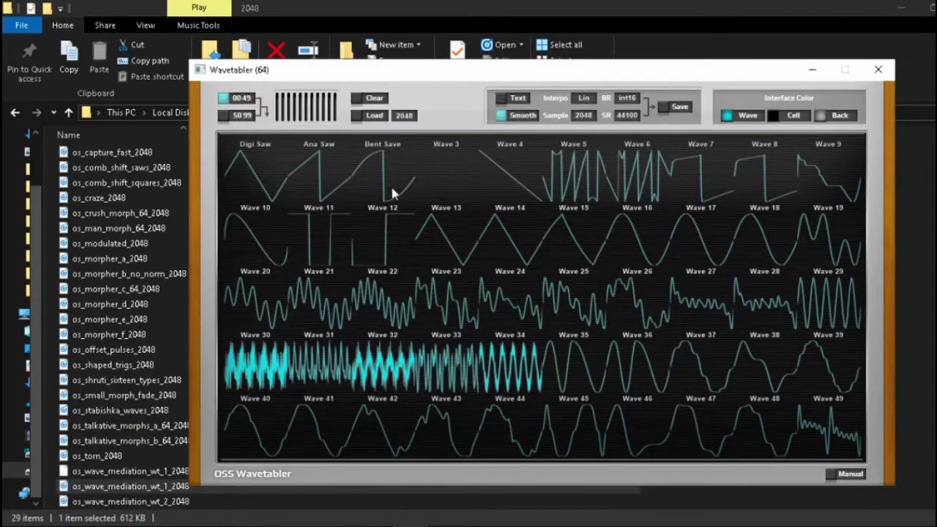
- Load 02Sawish from the New 2048 folder inside singles_2048 into the Wave 3 slot
{"action": "right_click", "coordinate": [448, 158]}
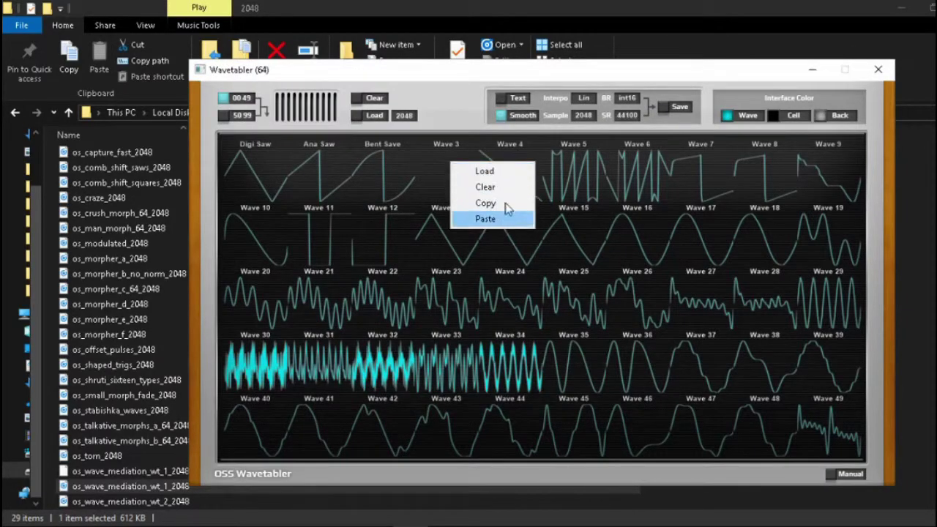
{"action": "left_click", "coordinate": [512, 167]}
{"action": "left_click", "coordinate": [324, 115]}
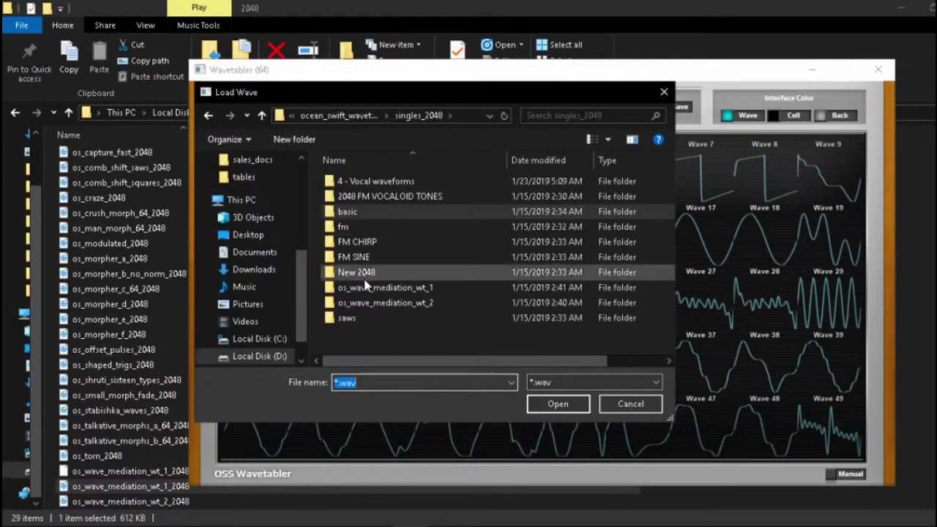
{"action": "double_click", "coordinate": [365, 271]}
{"action": "double_click", "coordinate": [365, 207]}
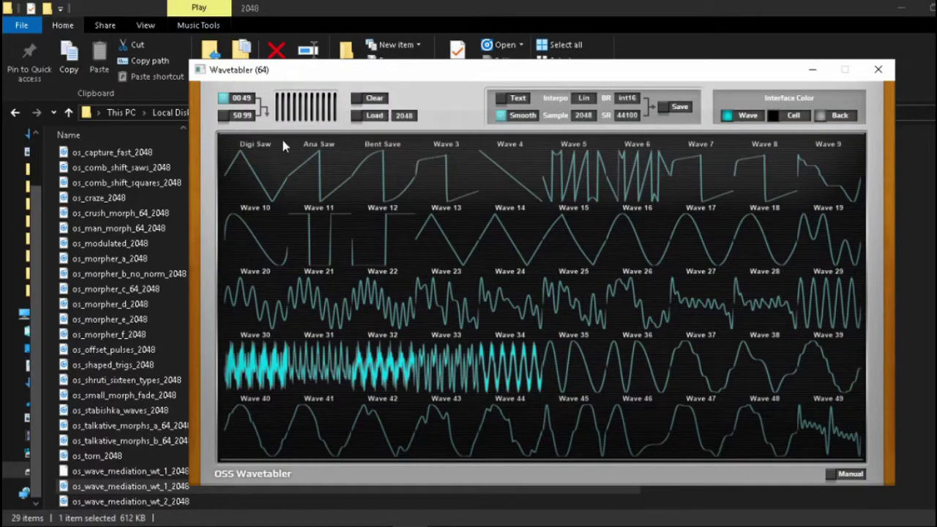
{"action": "left_click", "coordinate": [357, 116]}
{"action": "right_click", "coordinate": [271, 170]}
{"action": "right_click", "coordinate": [256, 171]}
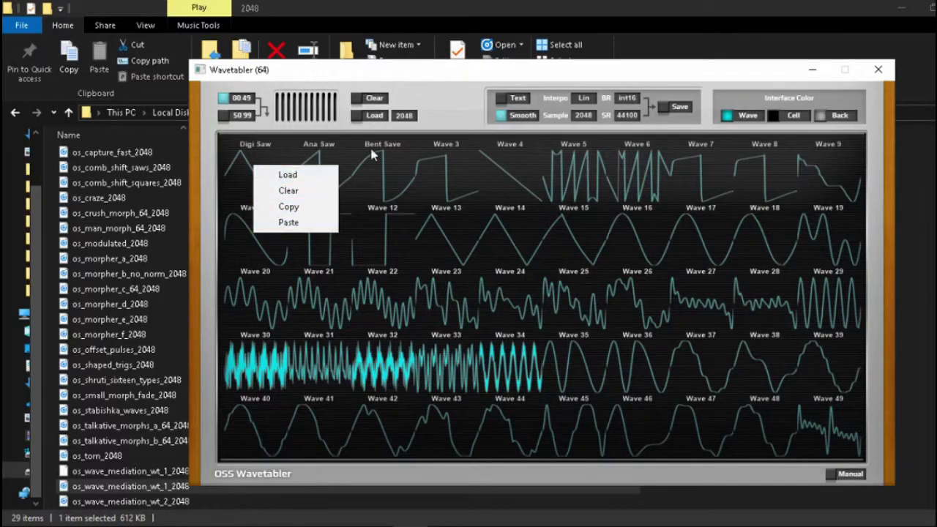
{"action": "left_click", "coordinate": [304, 177]}
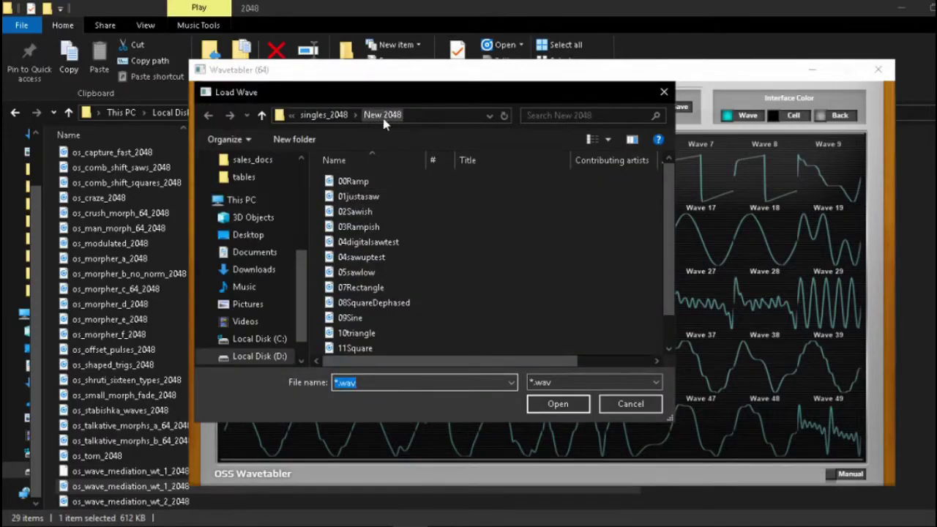
{"action": "left_click", "coordinate": [339, 117]}
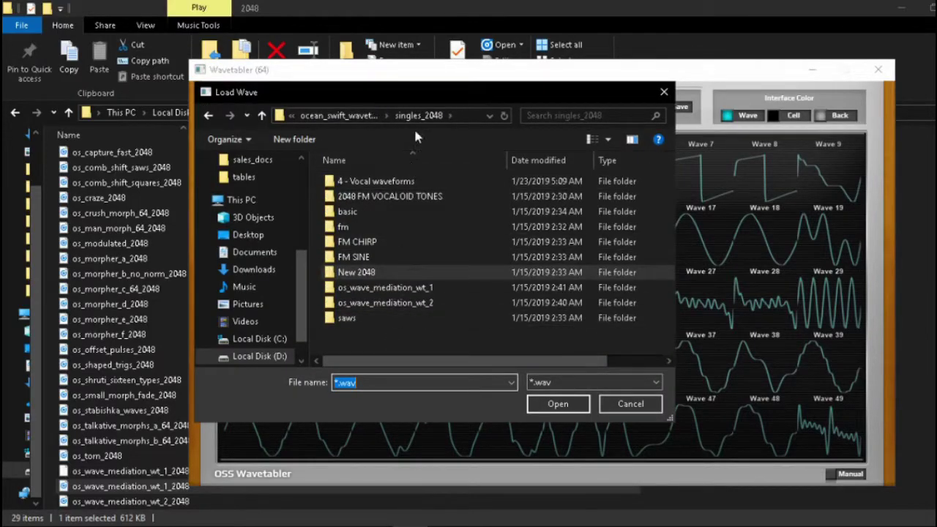
{"action": "left_click", "coordinate": [630, 404]}
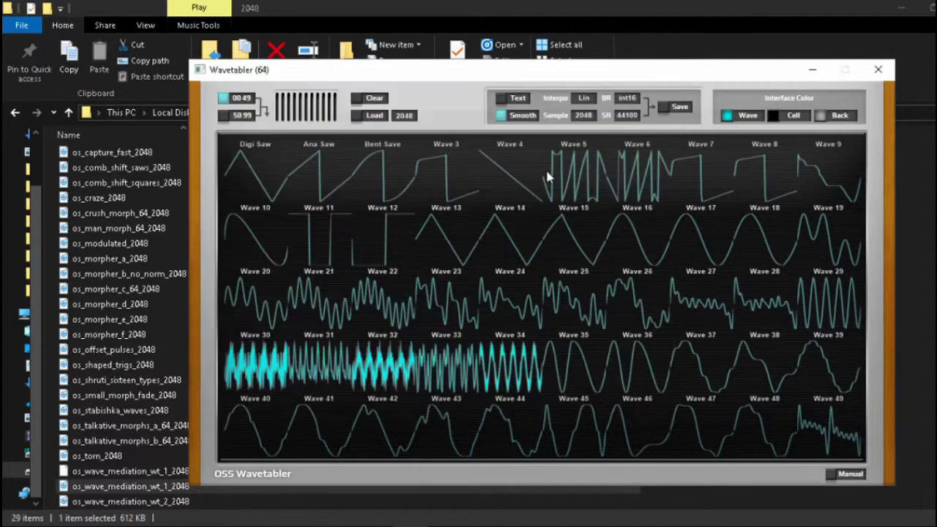
{"action": "right_click", "coordinate": [323, 163]}
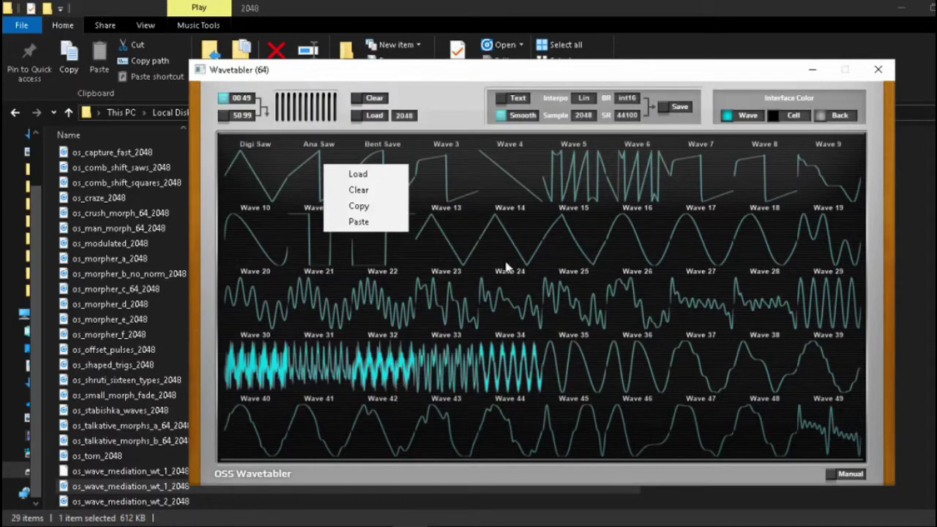
{"action": "right_click", "coordinate": [579, 362]}
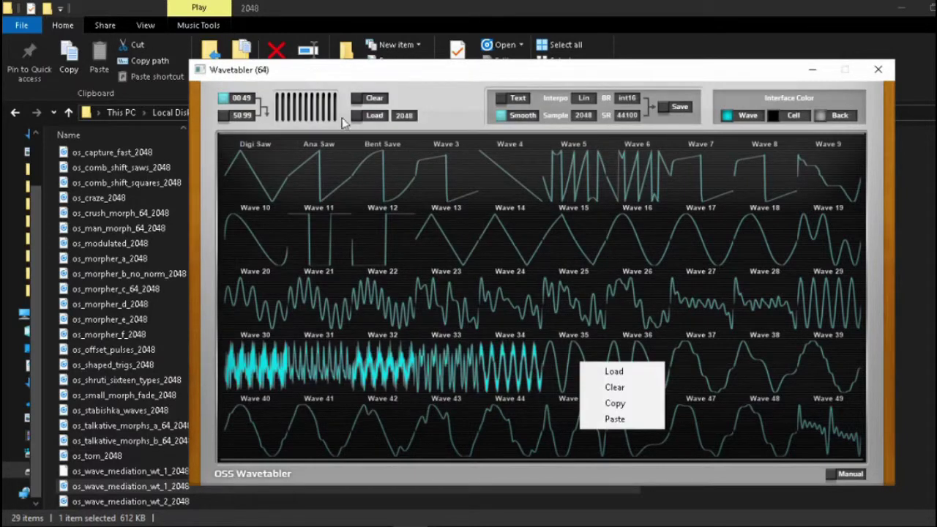
- Clear the whole wavetable and load 02Sawish from the New 2048 folder into the Wave 0 slot
{"action": "left_click", "coordinate": [359, 101]}
{"action": "right_click", "coordinate": [271, 170]}
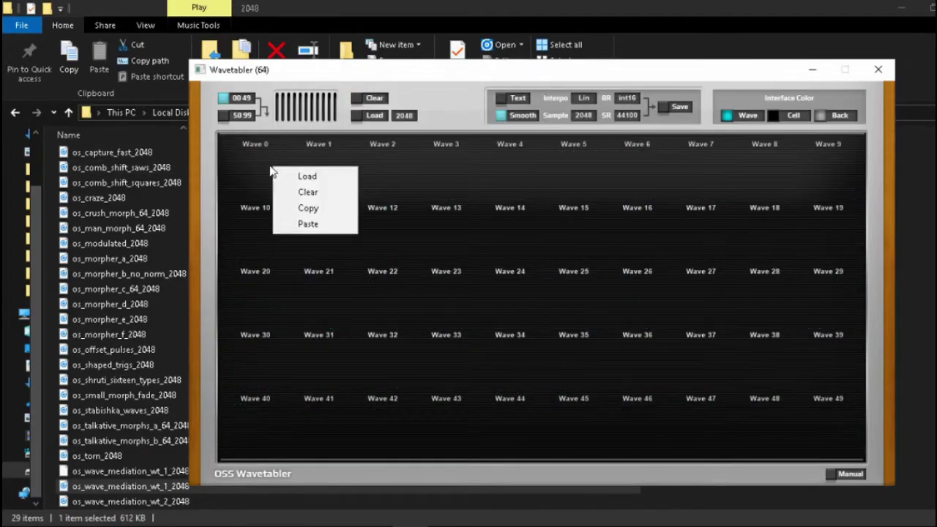
{"action": "left_click", "coordinate": [307, 176]}
{"action": "left_click", "coordinate": [358, 210]}
{"action": "double_click", "coordinate": [358, 210]}
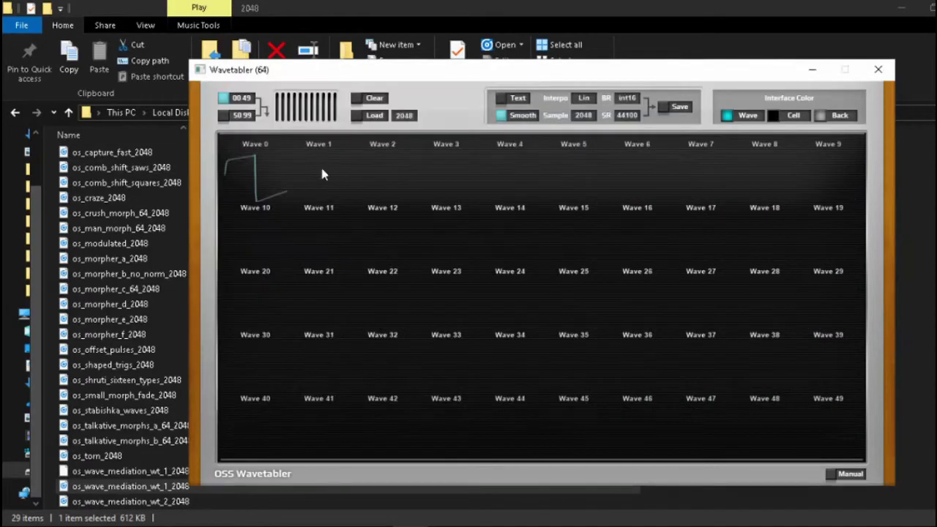
- Load 10triangle from the New 2048 folder into the Wave 1 slot
{"action": "right_click", "coordinate": [322, 173]}
{"action": "left_click", "coordinate": [341, 178]}
{"action": "left_click", "coordinate": [358, 332]}
{"action": "double_click", "coordinate": [359, 332]}
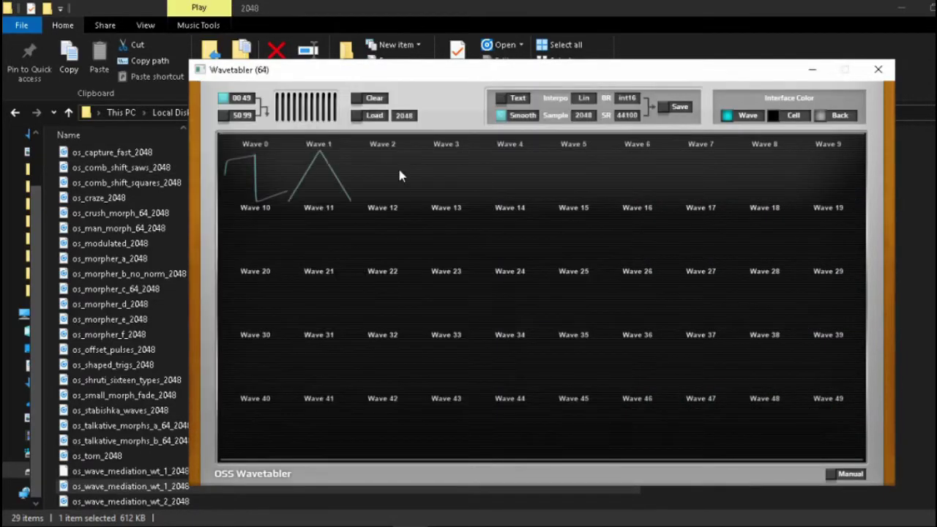
- Load 07Rectangle from the New 2048 folder into the Wave 2 slot
{"action": "right_click", "coordinate": [399, 176]}
{"action": "left_click", "coordinate": [431, 178]}
{"action": "left_click", "coordinate": [393, 287]}
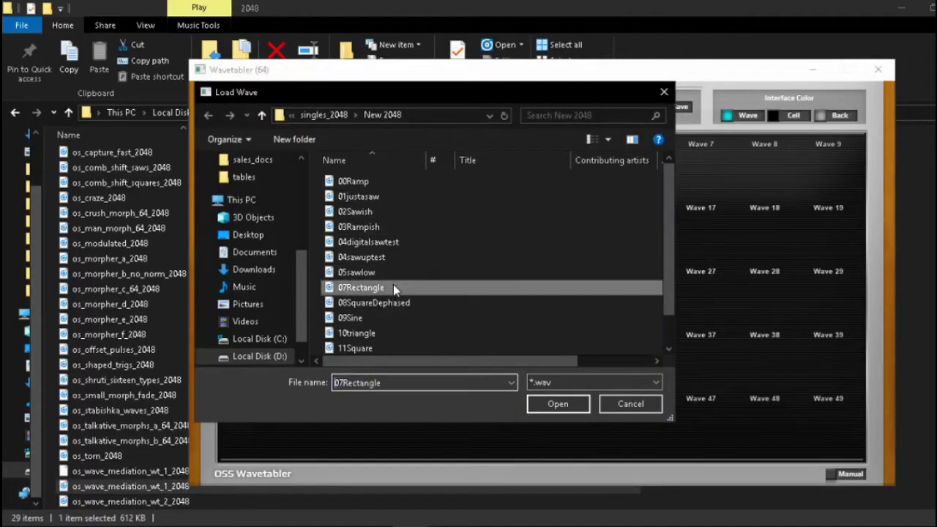
{"action": "double_click", "coordinate": [393, 287]}
- Replace the Wave 2 slot's waveform with 13AnalogTriangle from the New 2048 folder
{"action": "right_click", "coordinate": [473, 174]}
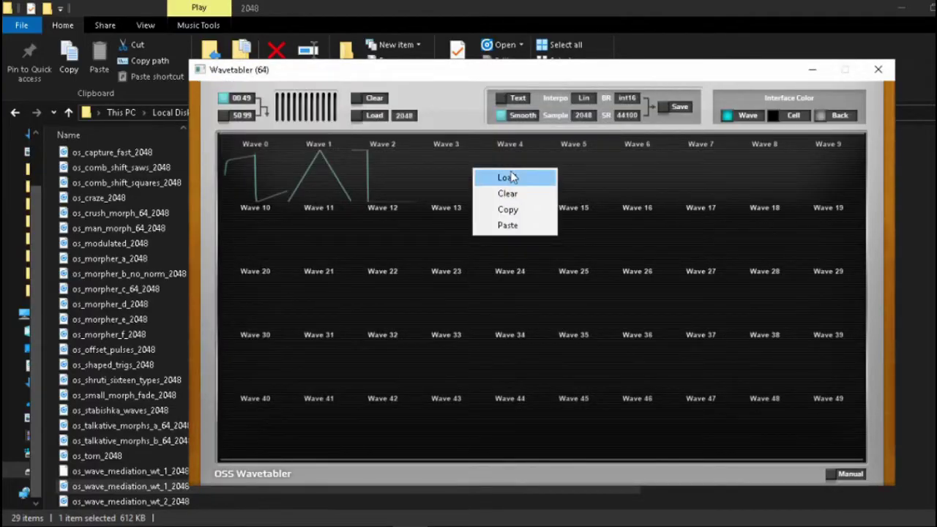
{"action": "left_click", "coordinate": [386, 162]}
{"action": "right_click", "coordinate": [386, 164]}
{"action": "left_click", "coordinate": [422, 177]}
{"action": "left_click", "coordinate": [383, 346]}
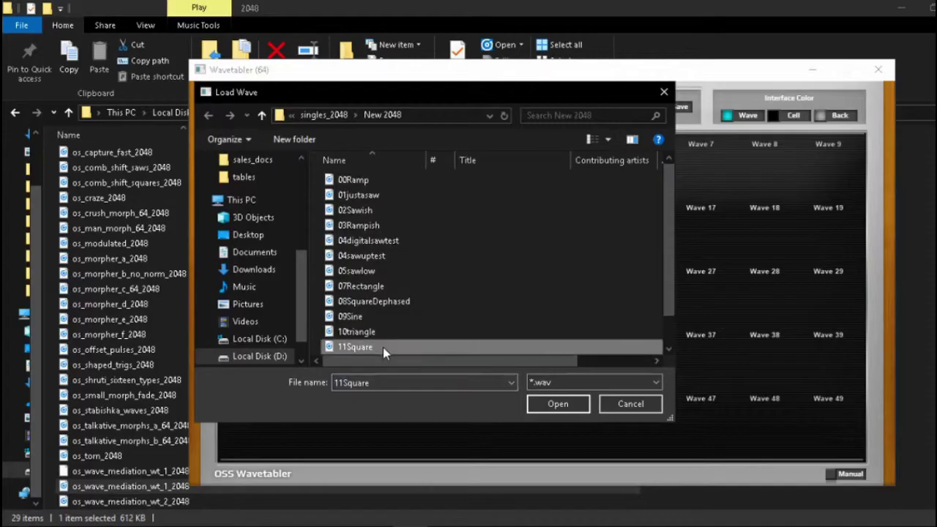
{"action": "scroll", "coordinate": [383, 347], "scroll_direction": "down", "scroll_amount": 1}
{"action": "double_click", "coordinate": [384, 348]}
- Load 13AnalogTriangle from the New 2048 folder into the Wave 3 slot
{"action": "right_click", "coordinate": [450, 169]}
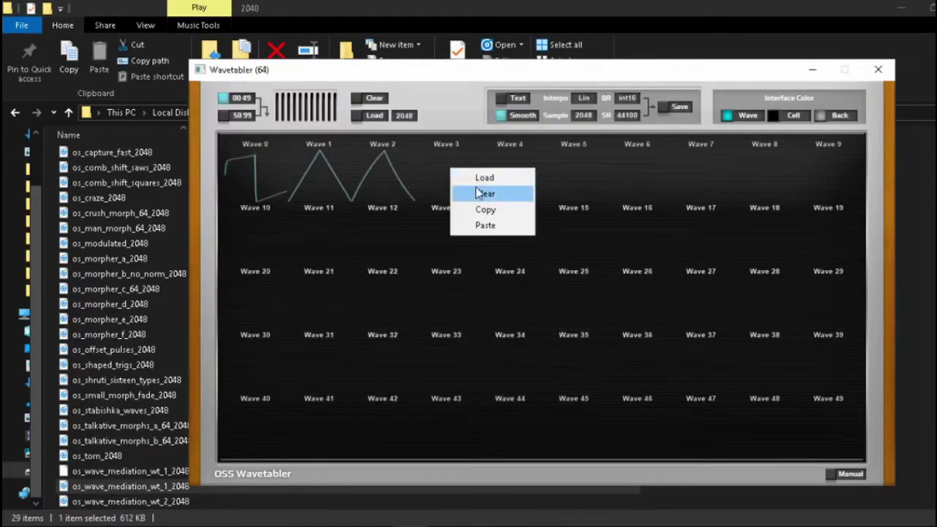
{"action": "left_click", "coordinate": [484, 178]}
{"action": "scroll", "coordinate": [404, 354], "scroll_direction": "down", "scroll_amount": 1}
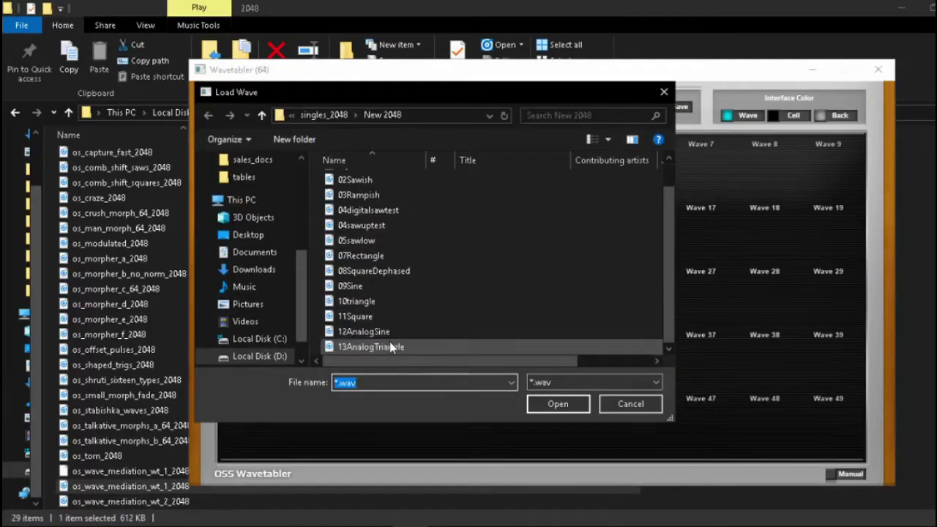
{"action": "left_click", "coordinate": [391, 342]}
{"action": "double_click", "coordinate": [390, 343]}
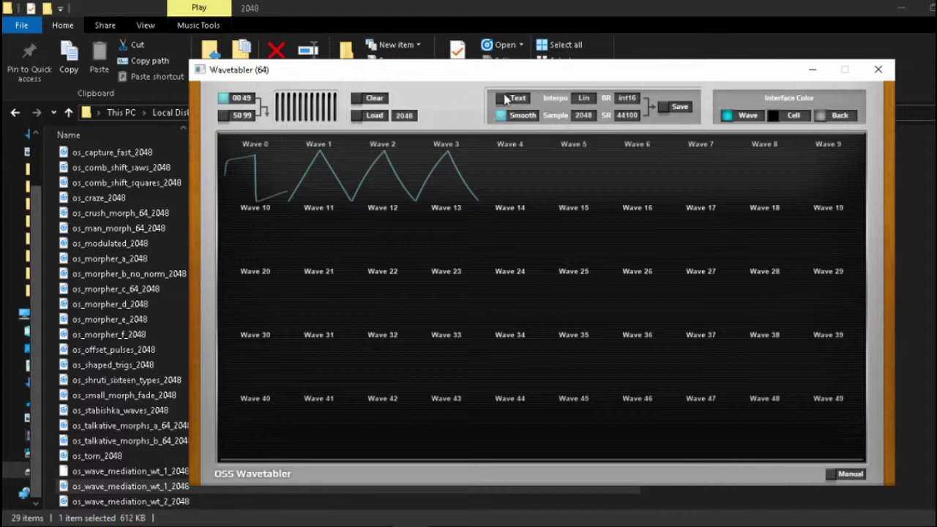
- Rename the first four waves as thghg, hmnm, mhfhf and rtrtrt, in slot order
{"action": "double_click", "coordinate": [264, 150]}
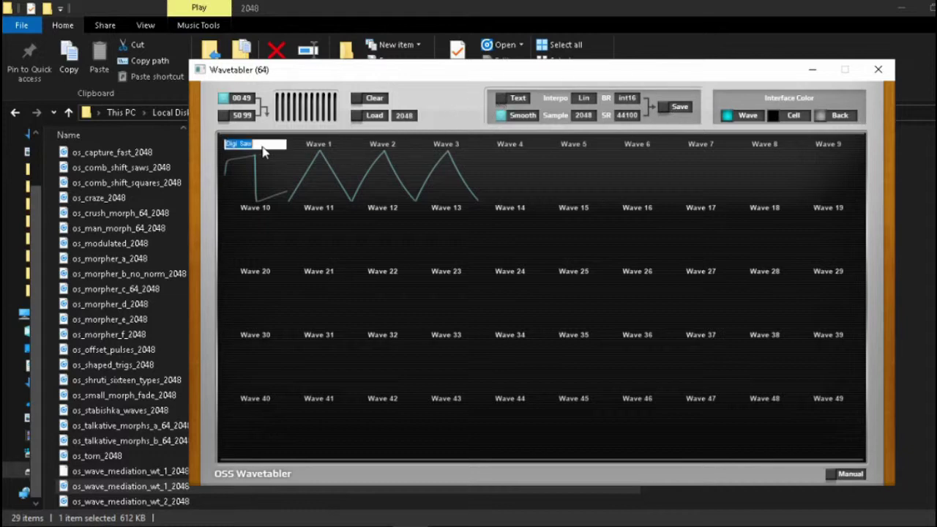
{"action": "type", "text": "thghg"}
{"action": "key", "text": "Return"}
{"action": "double_click", "coordinate": [314, 147]}
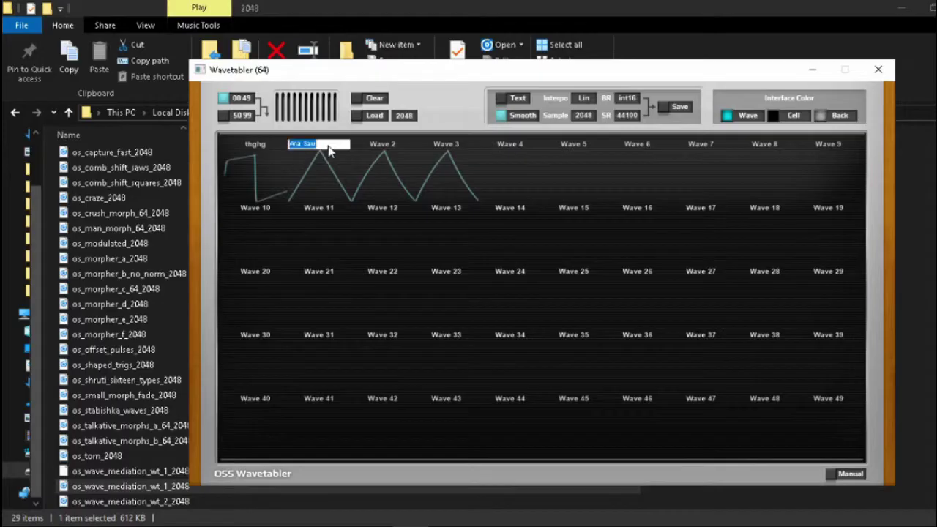
{"action": "type", "text": "hmnm"}
{"action": "key", "text": "Return"}
{"action": "double_click", "coordinate": [384, 147]}
{"action": "type", "text": "mhfhf"}
{"action": "key", "text": "Return"}
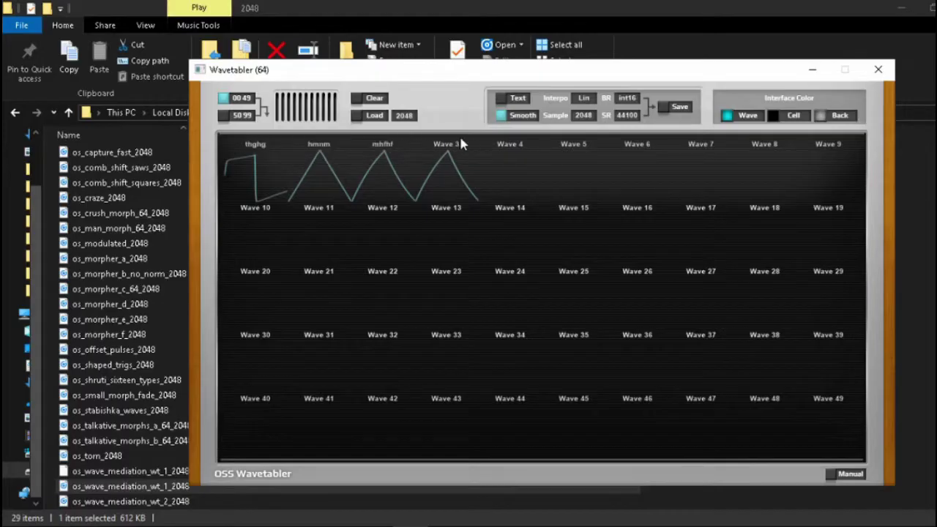
{"action": "double_click", "coordinate": [460, 146]}
{"action": "type", "text": "rtrtrt"}
{"action": "key", "text": "Return"}
- Enable the Text option and save the wavetable as mywave in the ocean_swift_wavetable_synthesist_pack_1 folder
{"action": "left_click", "coordinate": [501, 98]}
{"action": "left_click", "coordinate": [670, 107]}
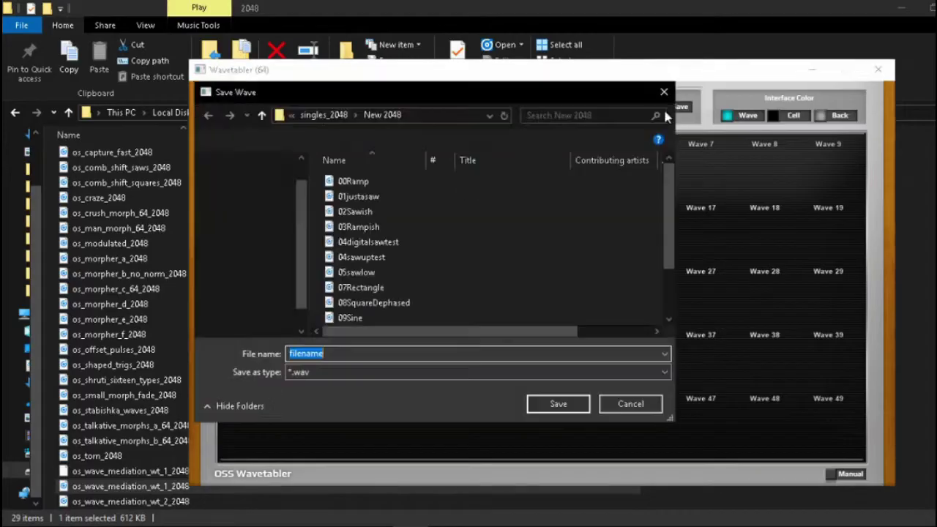
{"action": "left_click", "coordinate": [323, 114]}
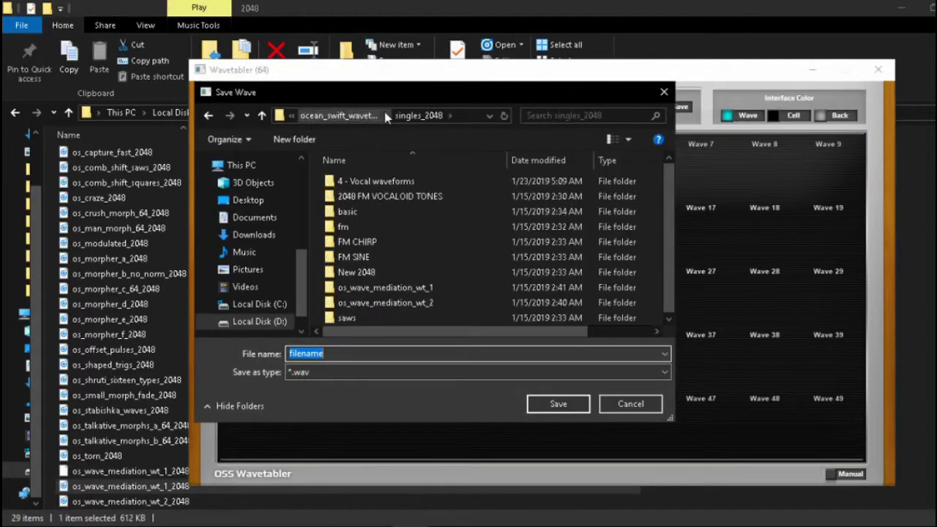
{"action": "left_click", "coordinate": [355, 115]}
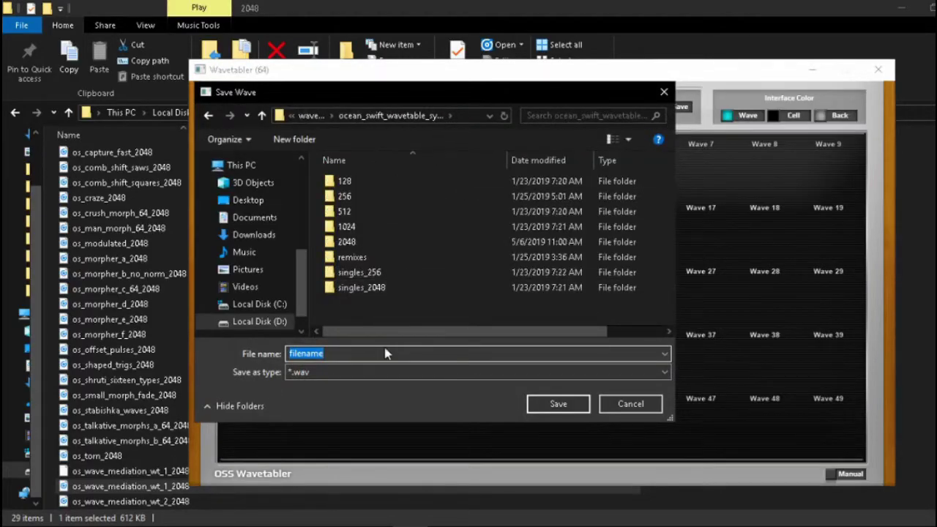
{"action": "type", "text": "mywave"}
{"action": "key", "text": "Return"}
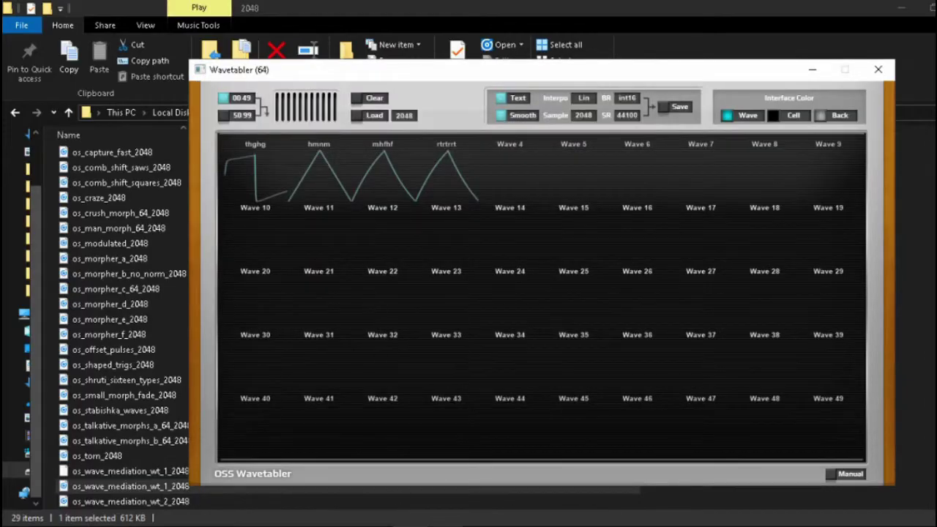
- Open the mywave text document from the ocean_swift_wavetable_synthesist_pack_1 folder, examine its list of wave names, and close it
{"action": "key", "text": "alt+F4"}
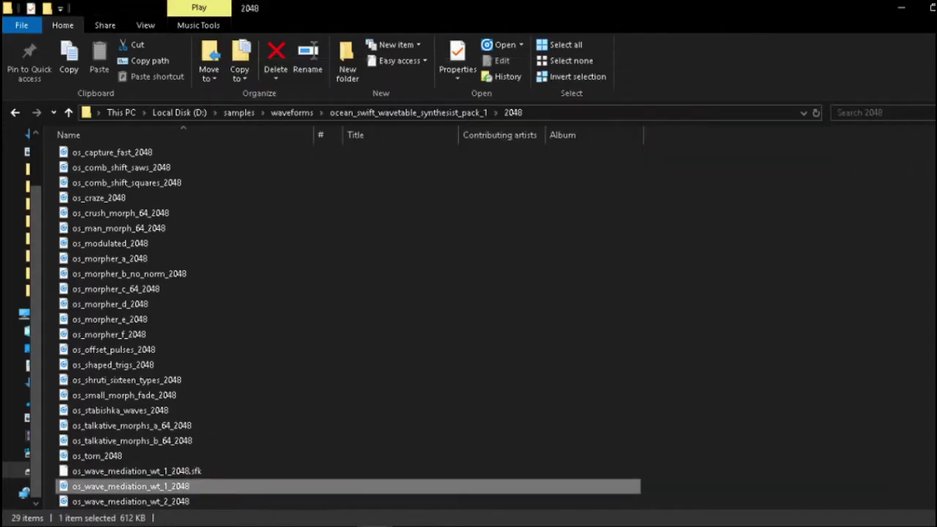
{"action": "left_click", "coordinate": [360, 115]}
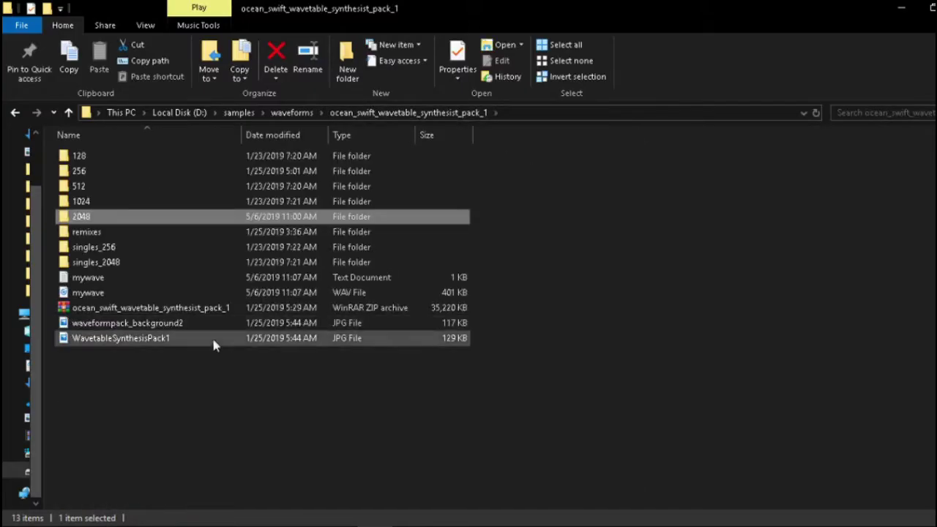
{"action": "left_click", "coordinate": [101, 280]}
{"action": "double_click", "coordinate": [101, 278]}
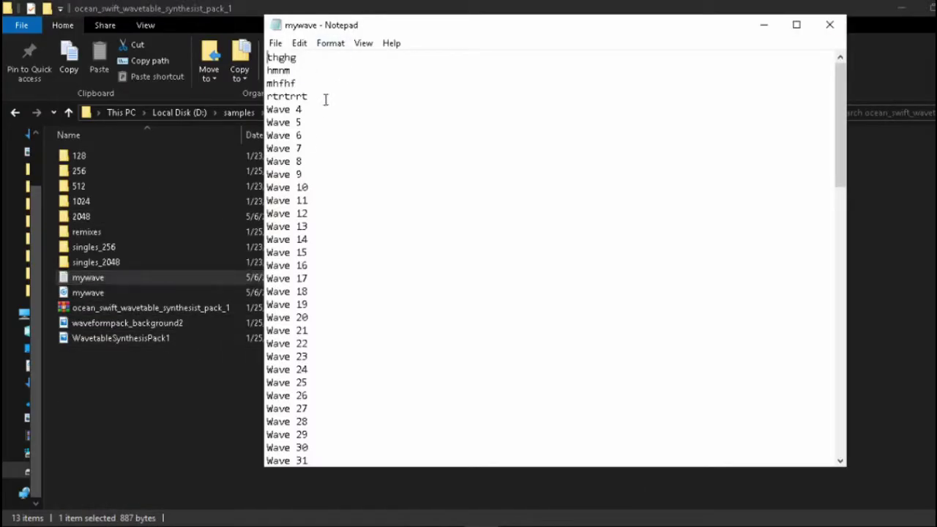
{"action": "left_click", "coordinate": [326, 98]}
{"action": "key", "text": "ctrl+shift+Home"}
{"action": "left_click", "coordinate": [829, 24]}
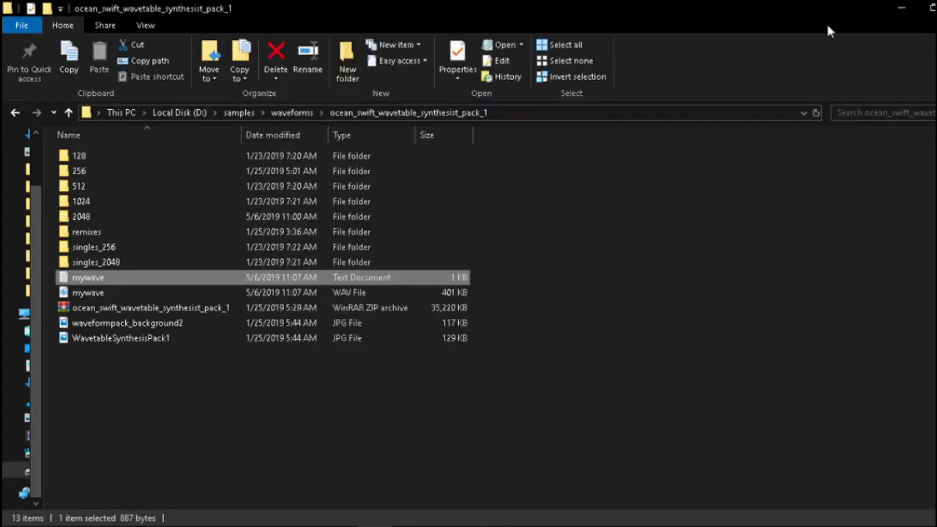
- Switch back to OSS Wavetabler and turn off the Text option for saving
{"action": "left_click", "coordinate": [261, 399]}
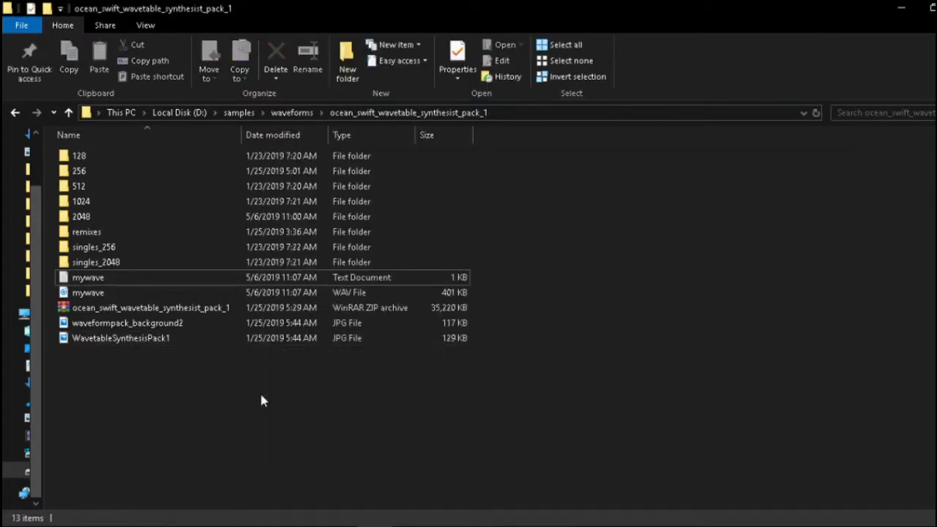
{"action": "left_click", "coordinate": [446, 526]}
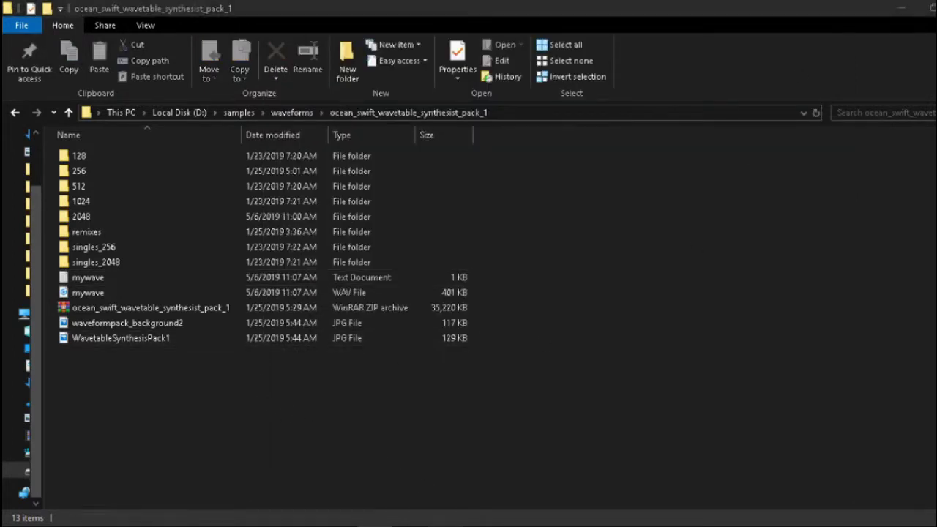
{"action": "left_click", "coordinate": [410, 526]}
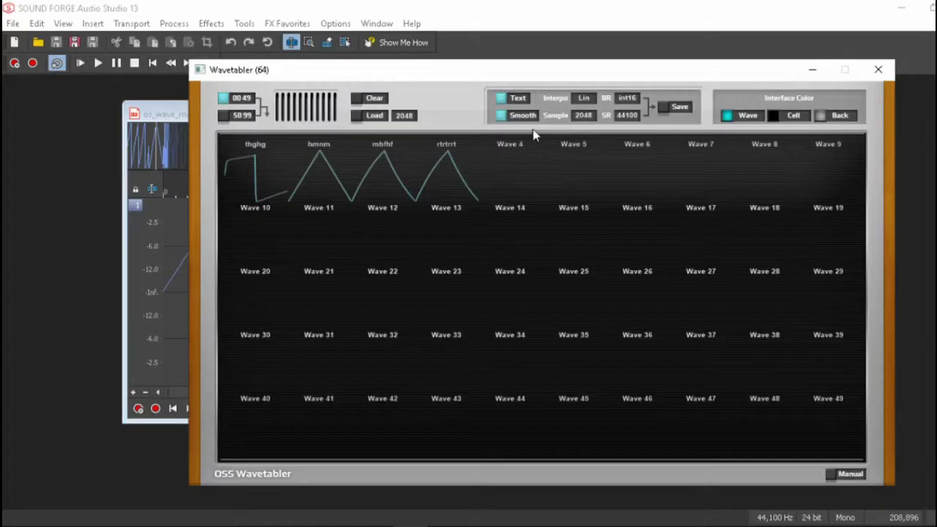
{"action": "left_click", "coordinate": [503, 98]}
{"action": "left_click", "coordinate": [505, 99]}
{"action": "left_click", "coordinate": [505, 99]}
{"action": "key", "text": "alt+Tab"}
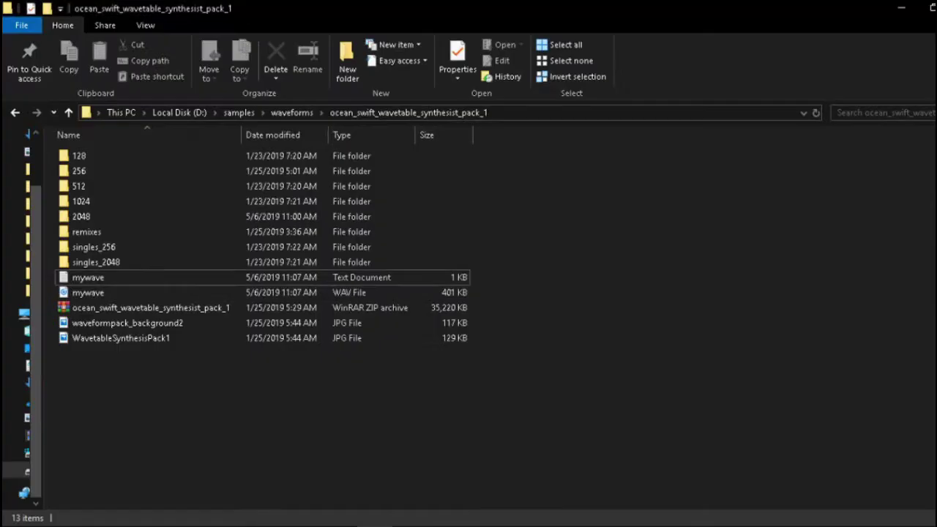
{"action": "key", "text": "alt+Tab"}
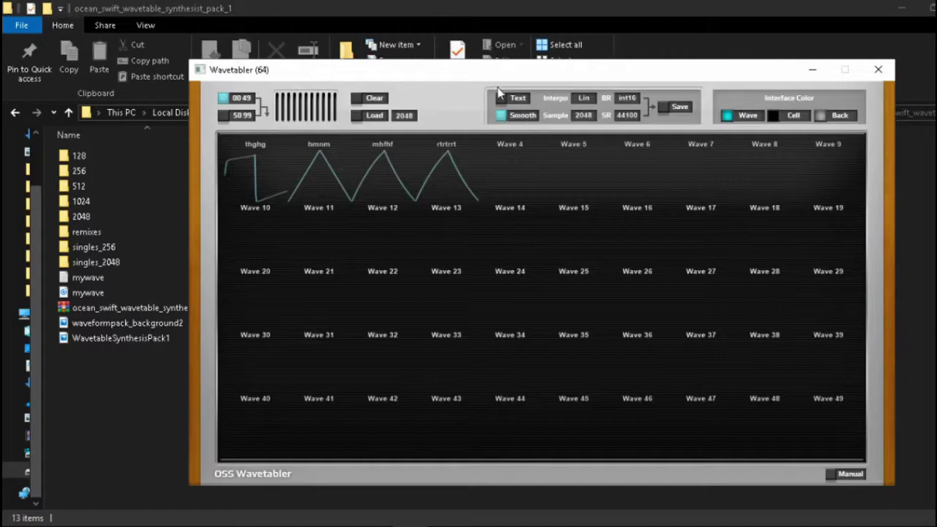
- Examine the Smooth toggle and the available interpolation and sample-length options, keeping Smooth on, Lin and 2048
{"action": "left_click", "coordinate": [502, 116]}
{"action": "left_click", "coordinate": [501, 117]}
{"action": "left_click", "coordinate": [502, 116]}
{"action": "left_click", "coordinate": [583, 98]}
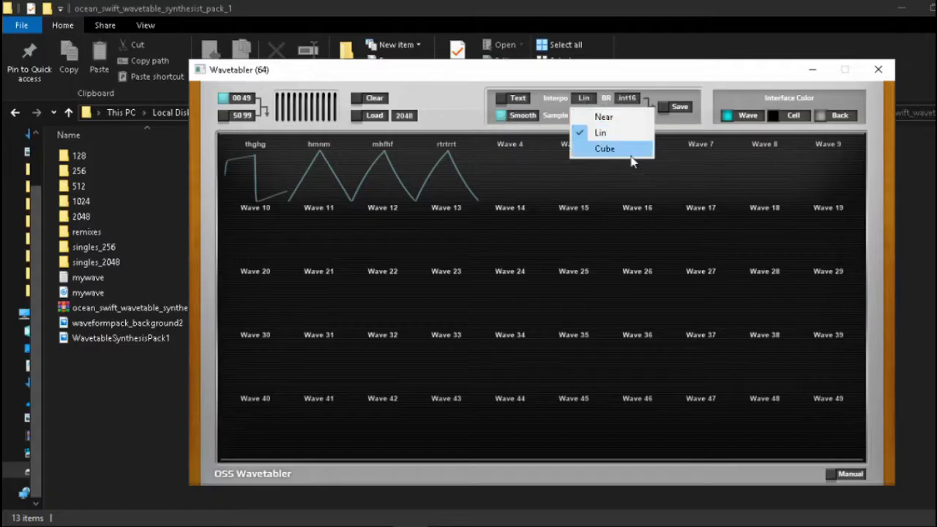
{"action": "left_click", "coordinate": [612, 100]}
{"action": "left_click", "coordinate": [579, 116]}
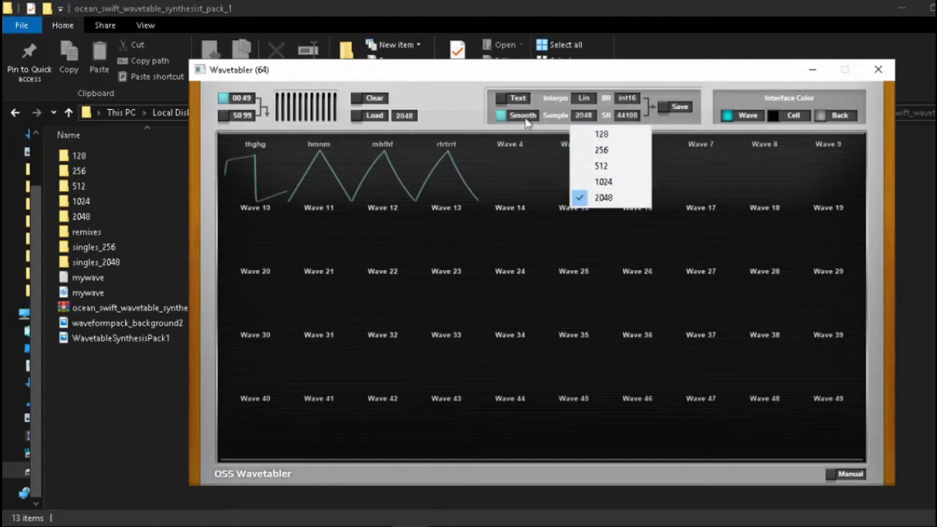
{"action": "left_click", "coordinate": [466, 104]}
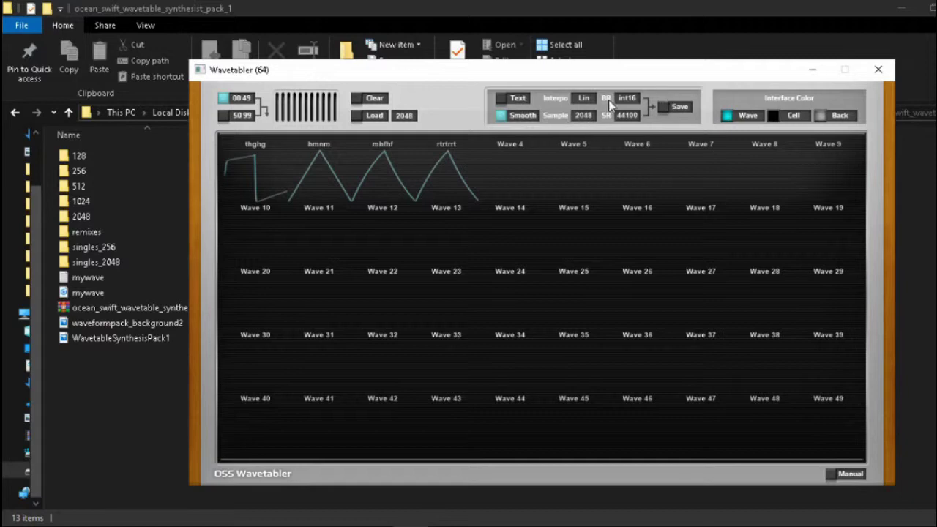
- Clear all waves and load the os_wave_mediation_wt_1_2048 wavetable from the 2048 folder
{"action": "left_click", "coordinate": [357, 117]}
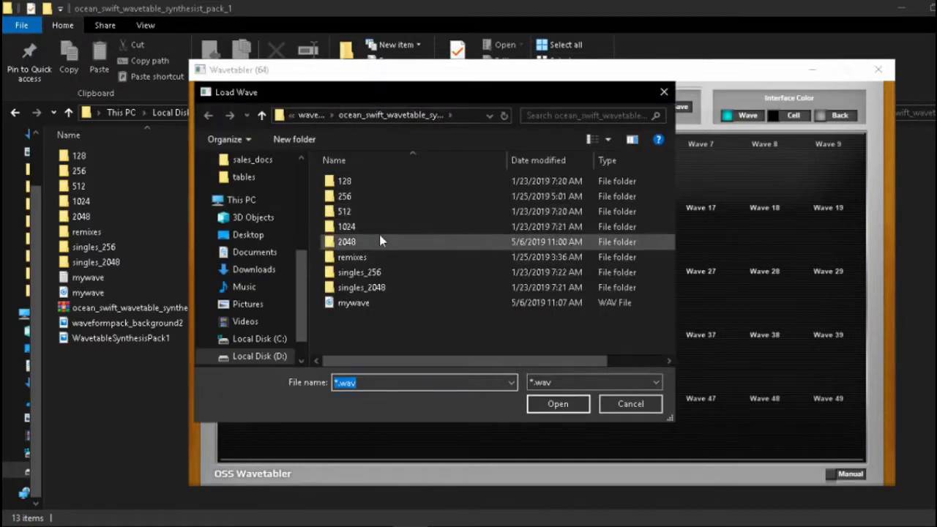
{"action": "left_click", "coordinate": [633, 407]}
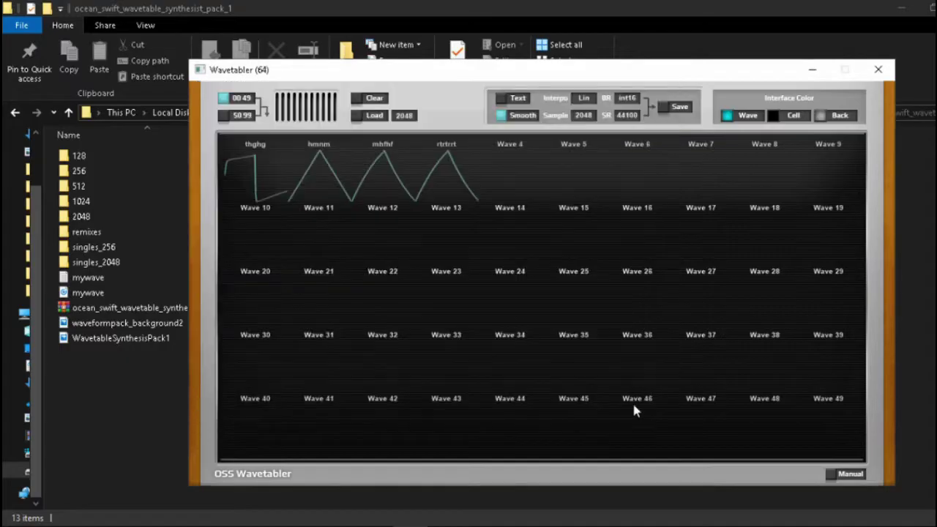
{"action": "left_click", "coordinate": [357, 98]}
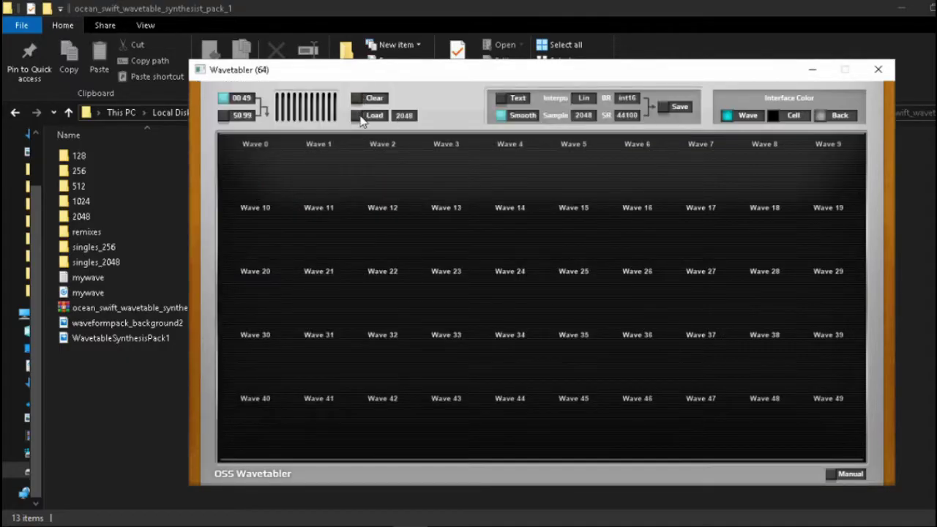
{"action": "left_click", "coordinate": [361, 119]}
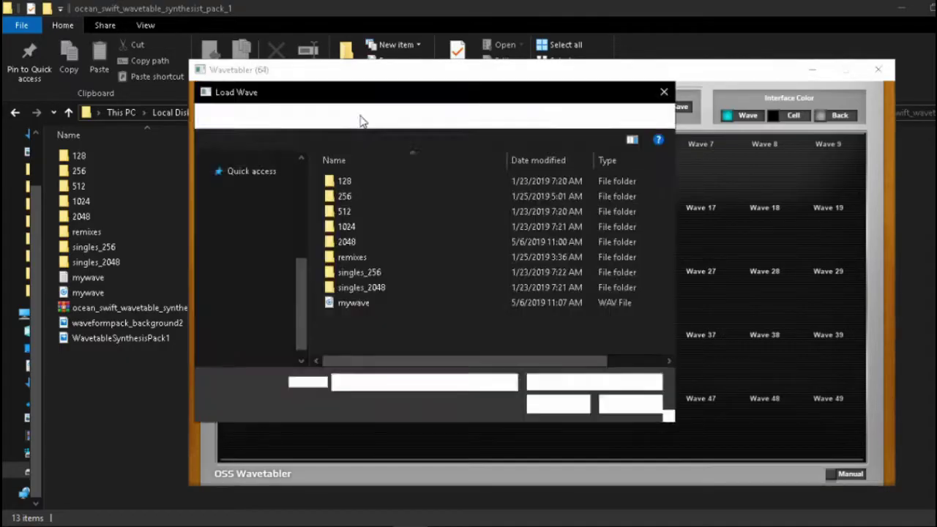
{"action": "double_click", "coordinate": [366, 244]}
{"action": "scroll", "coordinate": [412, 274], "scroll_direction": "down", "scroll_amount": 5}
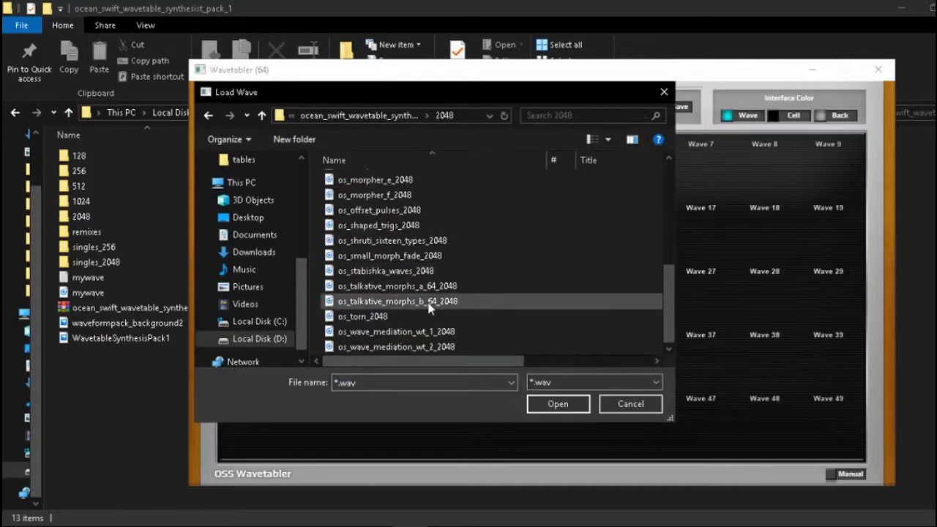
{"action": "double_click", "coordinate": [432, 332]}
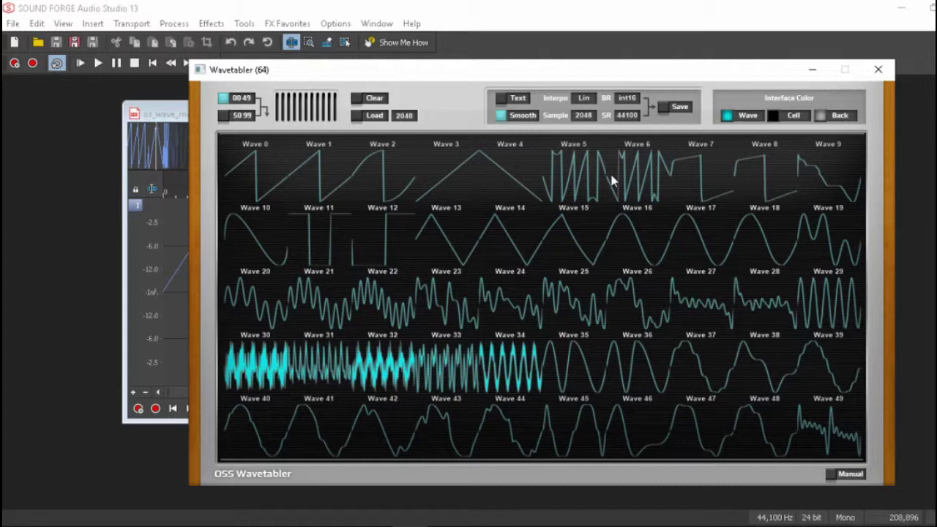
- Set the output Sample length to 256
{"action": "left_click", "coordinate": [584, 119]}
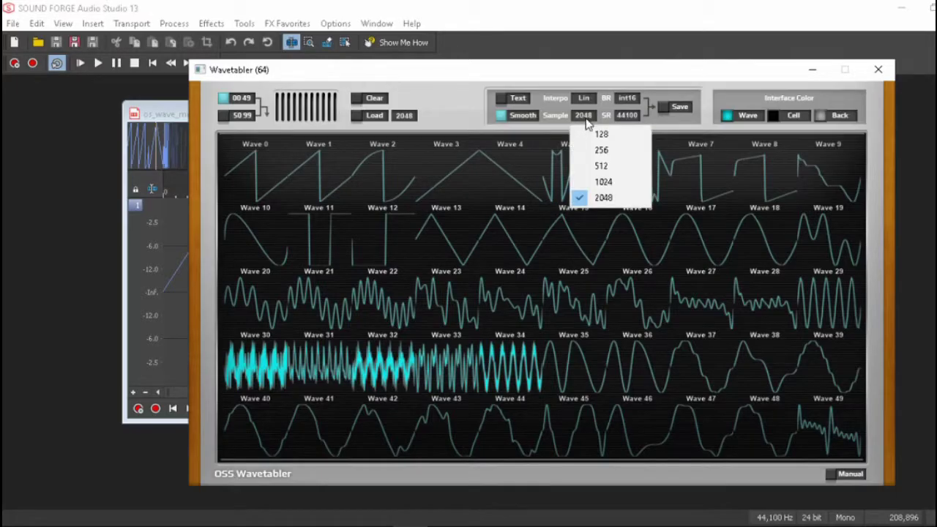
{"action": "left_click", "coordinate": [626, 183]}
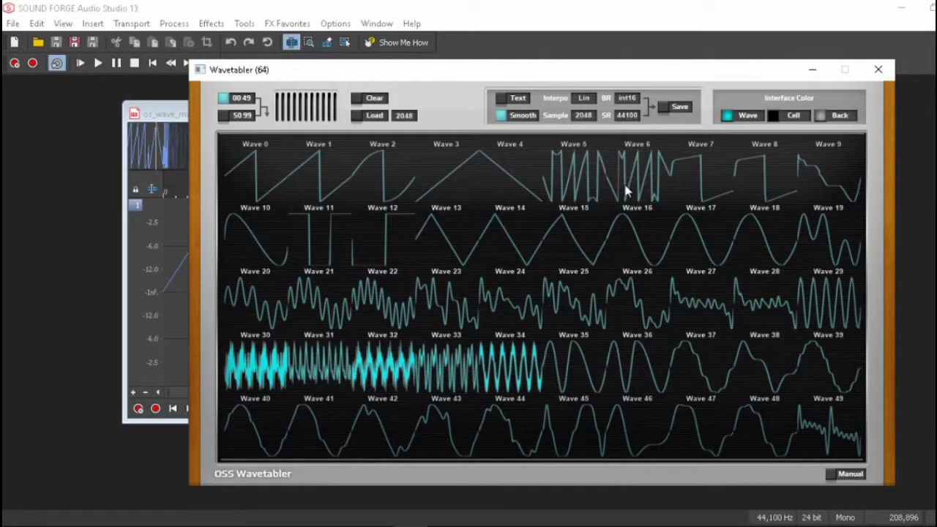
{"action": "left_click", "coordinate": [584, 115]}
{"action": "key", "text": "Escape"}
{"action": "left_click", "coordinate": [583, 116]}
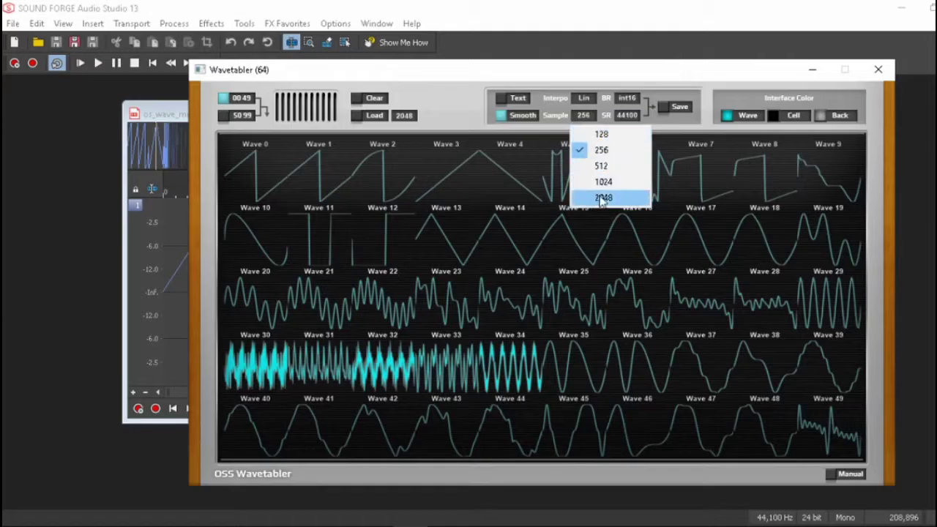
- Examine the interpolation, bit-rate and sample-rate options for saving, keeping Lin, int16 and 44100
{"action": "left_click", "coordinate": [586, 99]}
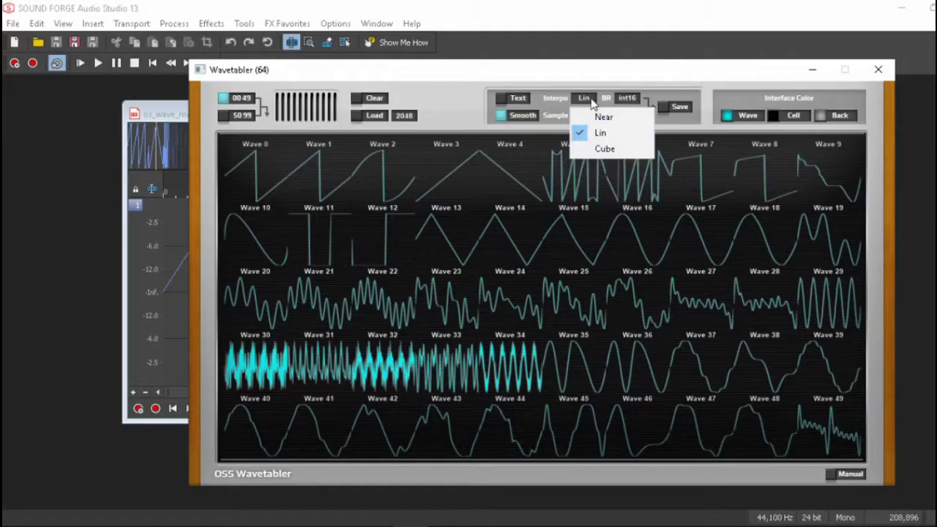
{"action": "left_click", "coordinate": [600, 132]}
{"action": "left_click", "coordinate": [589, 99]}
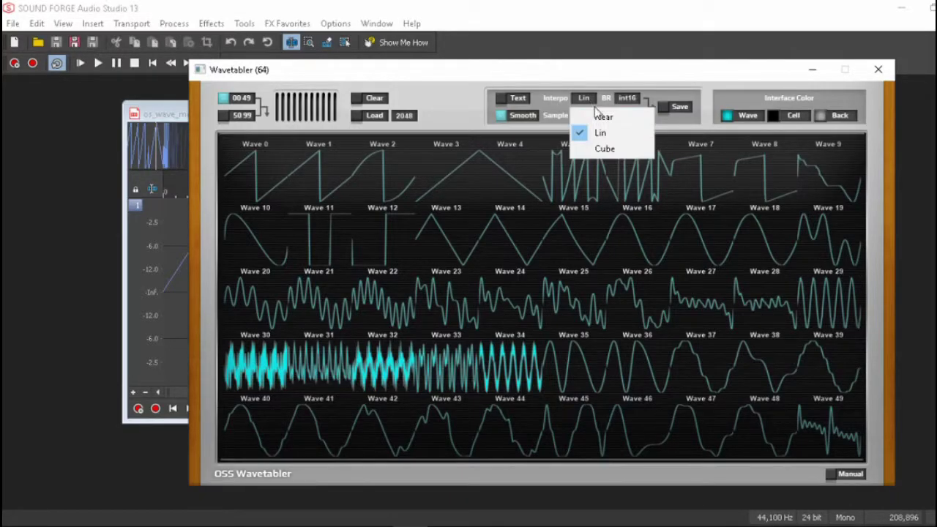
{"action": "left_click", "coordinate": [601, 81]}
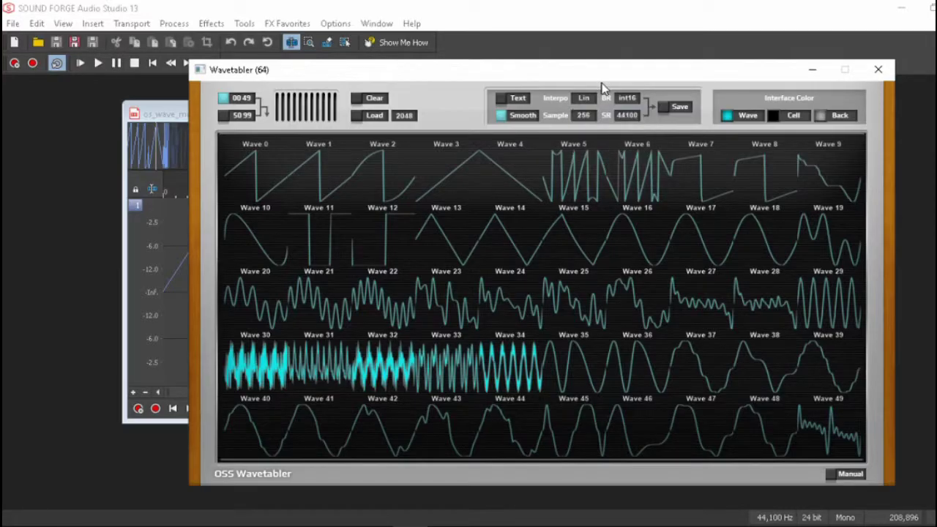
{"action": "left_click", "coordinate": [595, 102]}
{"action": "left_click", "coordinate": [601, 132]}
{"action": "left_click", "coordinate": [583, 100]}
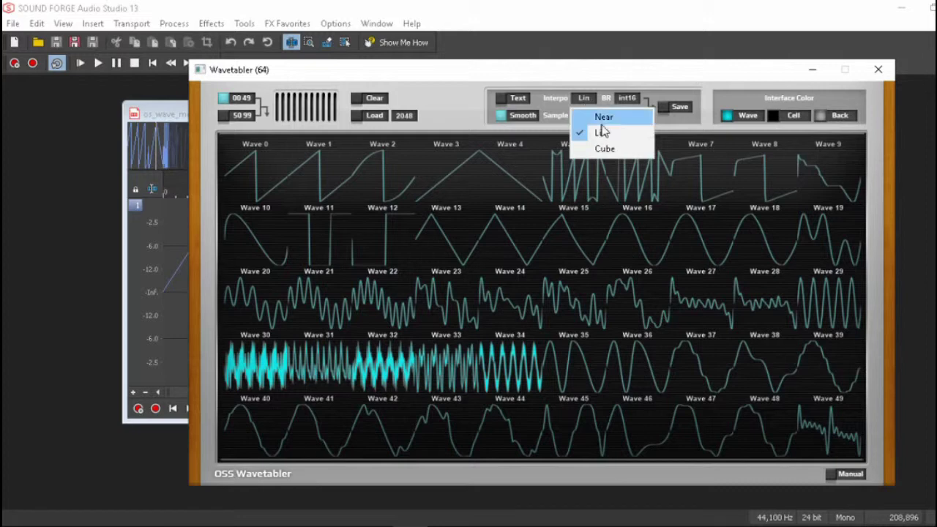
{"action": "left_click", "coordinate": [619, 93]}
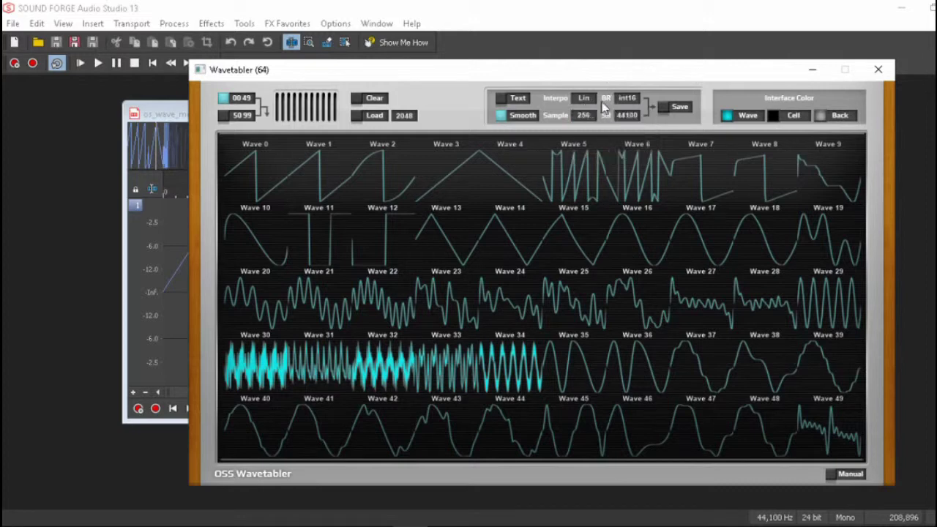
{"action": "left_click", "coordinate": [626, 99]}
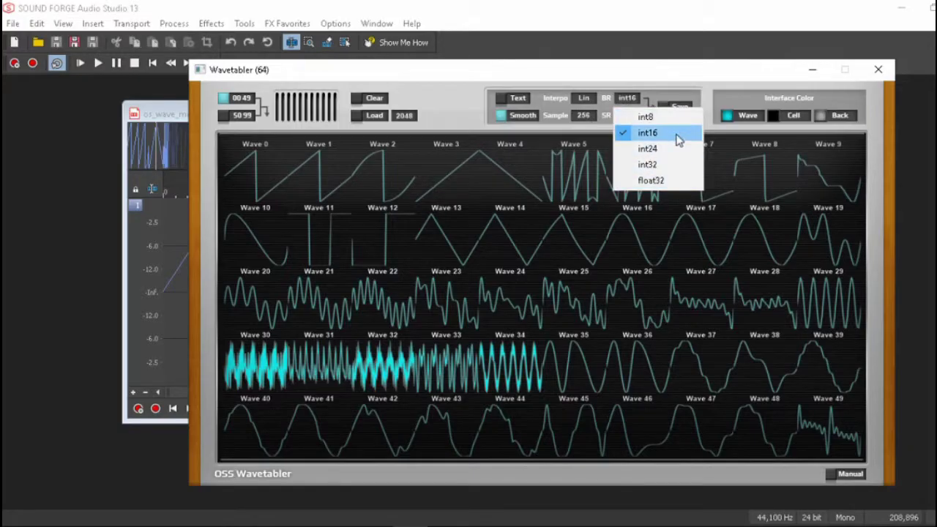
{"action": "left_click", "coordinate": [649, 72]}
{"action": "left_click", "coordinate": [626, 115]}
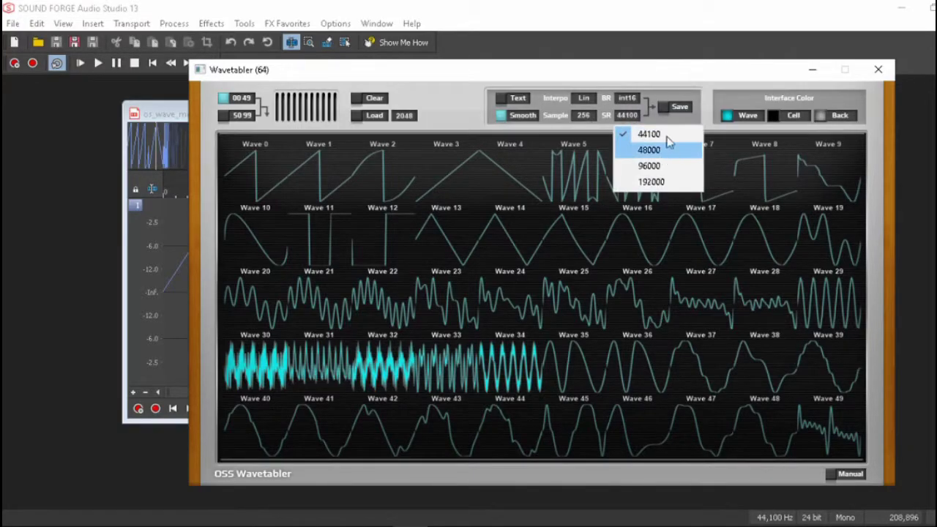
{"action": "left_click", "coordinate": [680, 110]}
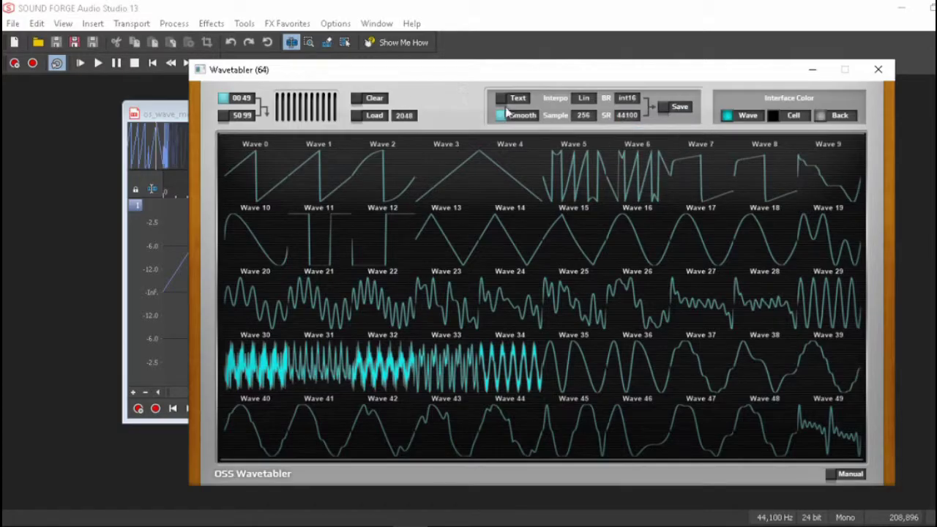
- Save the resampled wavetable as mycoolwave in the ocean_swift_wavetable_synthesist_pack_1 folder
{"action": "left_click", "coordinate": [670, 107]}
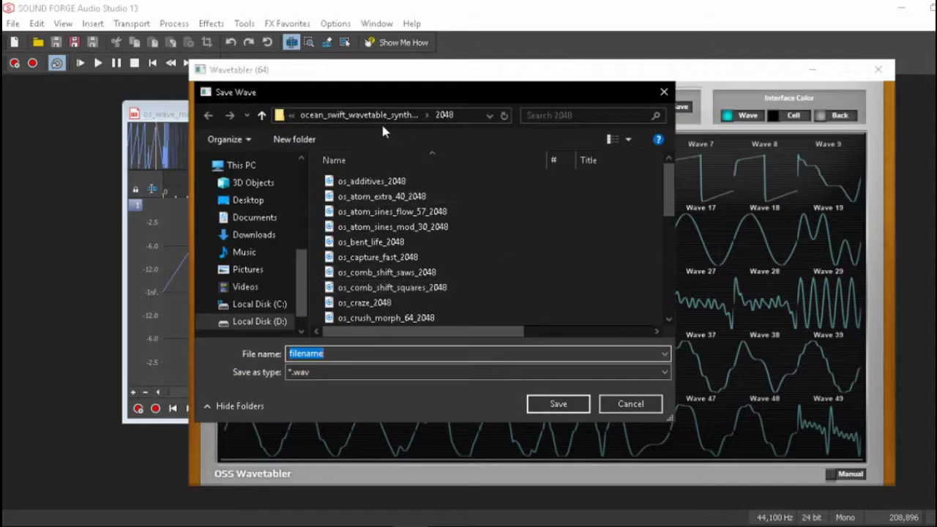
{"action": "type", "text": "mycoolwave"}
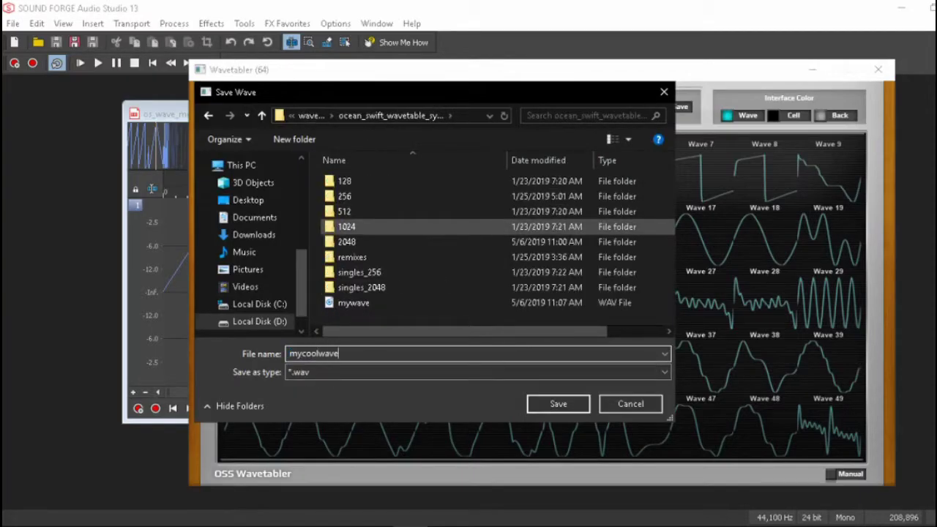
{"action": "key", "text": "Return"}
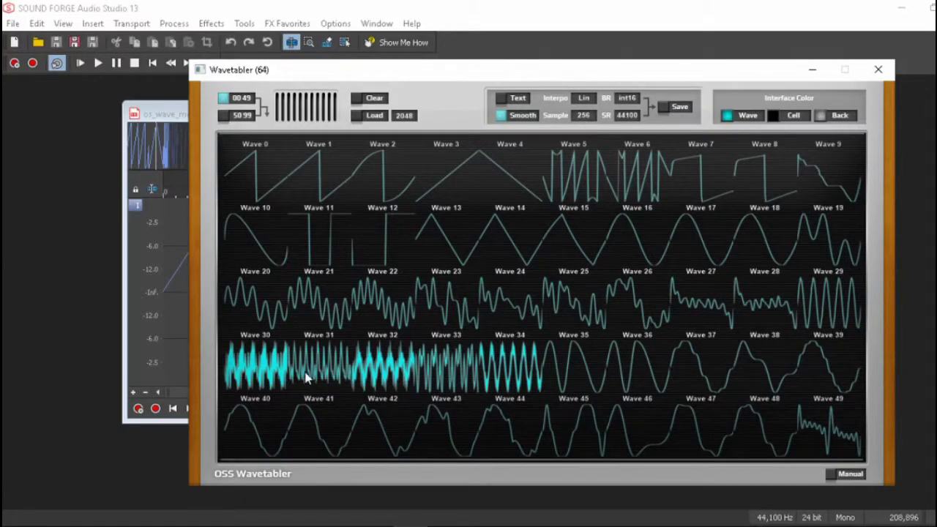
- Open mycoolwave.wav from the pack folder in Sound Forge and view its first cycles in a maximized window
{"action": "key", "text": "alt+Tab"}
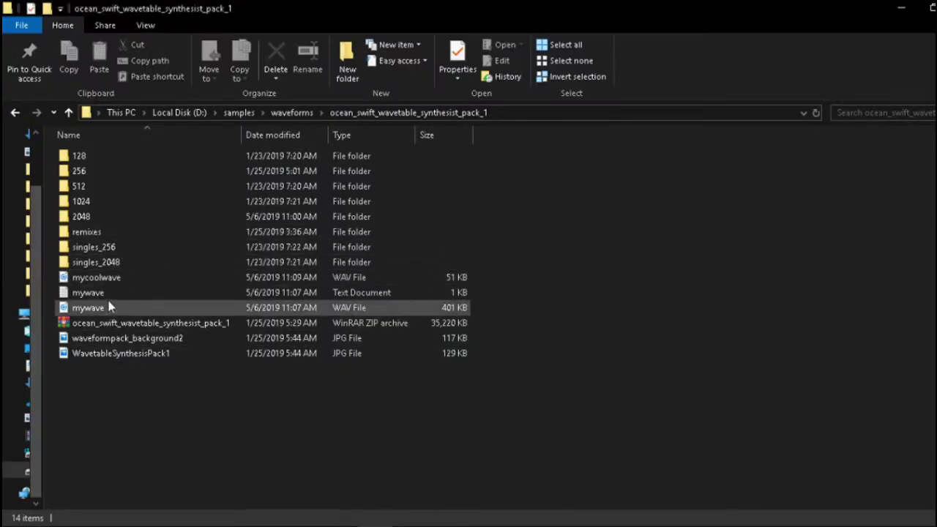
{"action": "left_click_drag", "start_coordinate": [115, 276], "coordinate": [433, 450]}
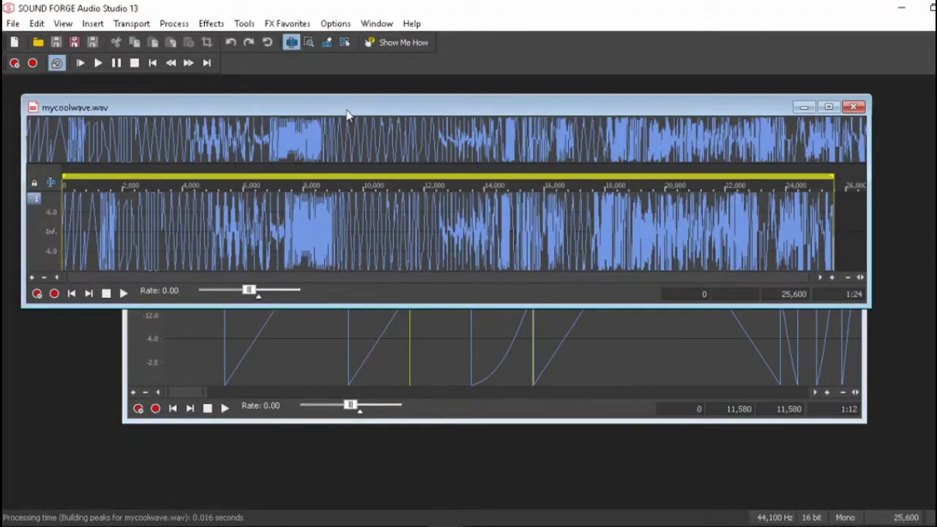
{"action": "left_click_drag", "start_coordinate": [345, 108], "coordinate": [504, 217]}
{"action": "scroll", "coordinate": [296, 322], "scroll_direction": "up", "scroll_amount": 10}
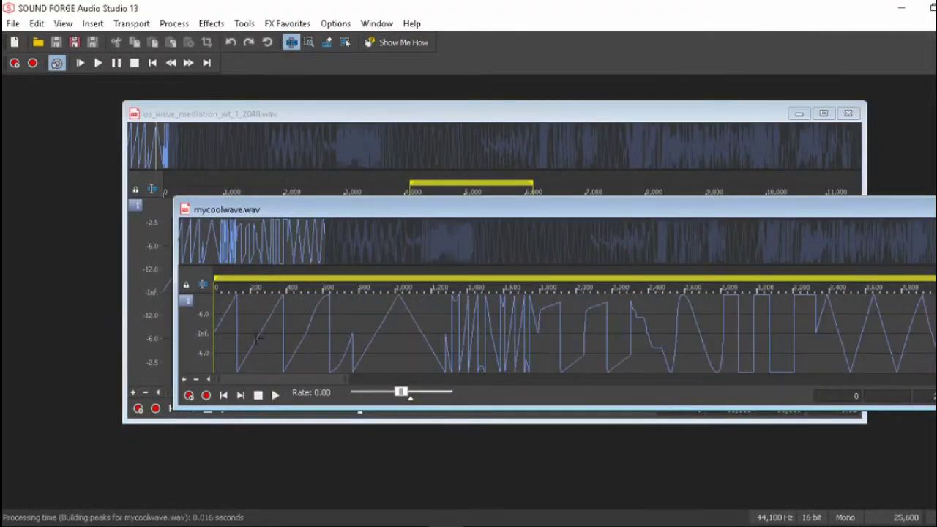
{"action": "double_click", "coordinate": [351, 210]}
{"action": "scroll", "coordinate": [146, 297], "scroll_direction": "up", "scroll_amount": 3}
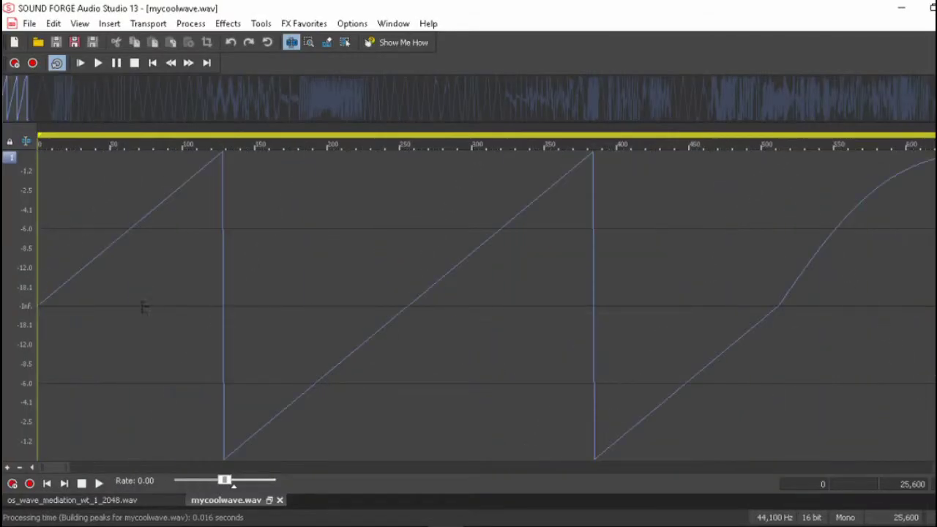
- Return to os_wave_mediation_wt_1_2048.wav and select its first cycle, about 2,000 samples, to compare the cycle length
{"action": "left_click", "coordinate": [932, 7]}
{"action": "left_click", "coordinate": [368, 146]}
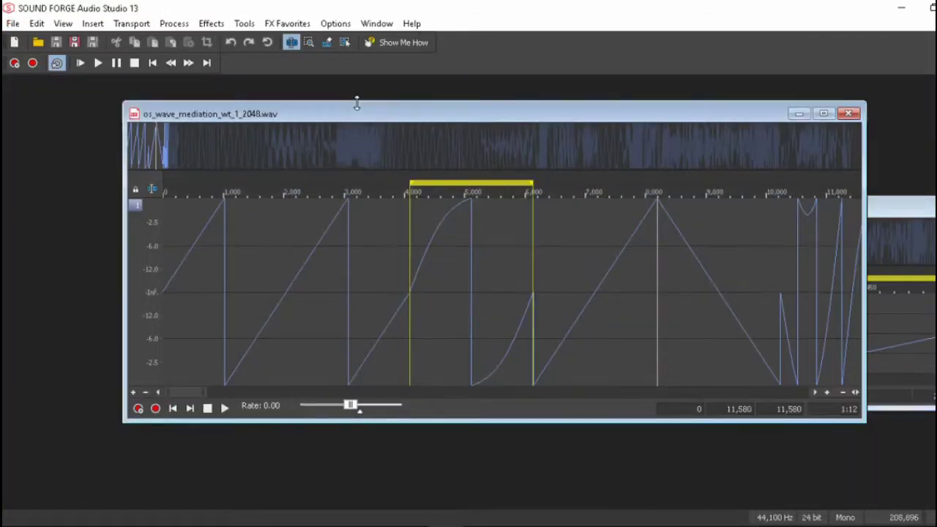
{"action": "left_click", "coordinate": [282, 294]}
{"action": "scroll", "coordinate": [290, 294], "scroll_direction": "up", "scroll_amount": 3}
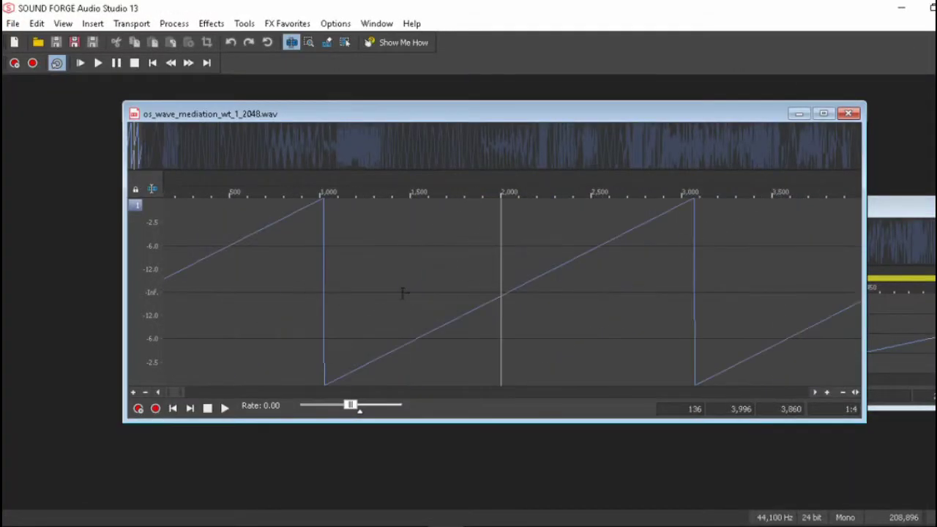
{"action": "left_click_drag", "start_coordinate": [517, 289], "coordinate": [52, 307]}
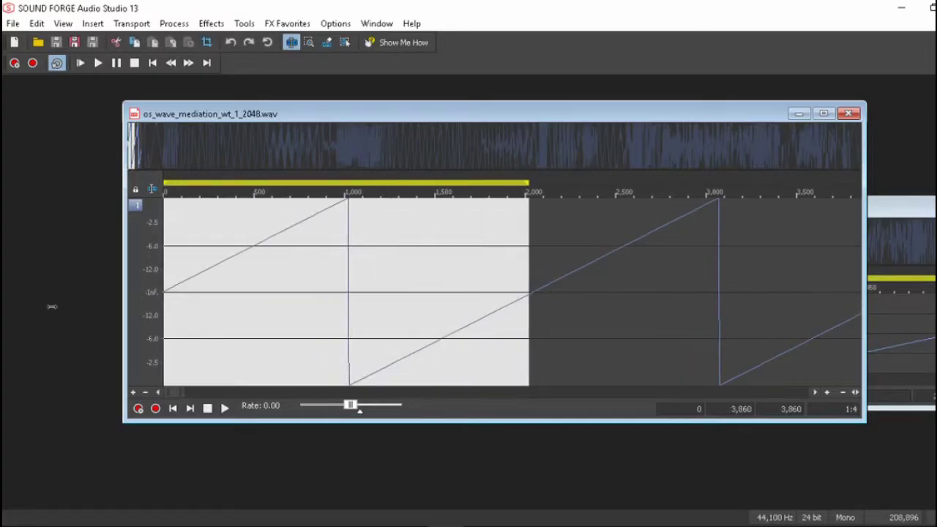
{"action": "left_click", "coordinate": [650, 250]}
{"action": "left_click", "coordinate": [798, 114]}
- Go back to mycoolwave.wav and place the cursor at sample 256, where the first cycle crosses zero
{"action": "double_click", "coordinate": [729, 208]}
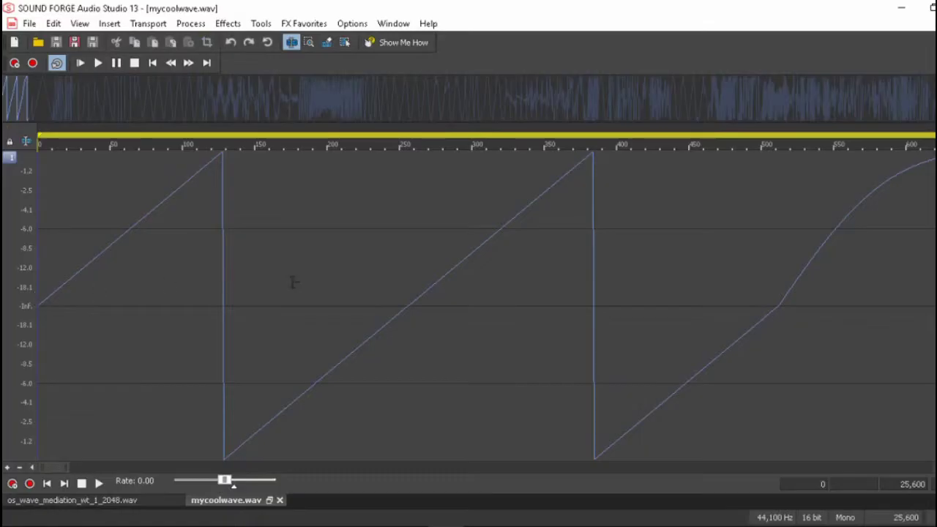
{"action": "left_click", "coordinate": [410, 309]}
{"action": "scroll", "coordinate": [483, 292], "scroll_direction": "up", "scroll_amount": 3}
{"action": "scroll", "coordinate": [499, 333], "scroll_direction": "up", "scroll_amount": 2}
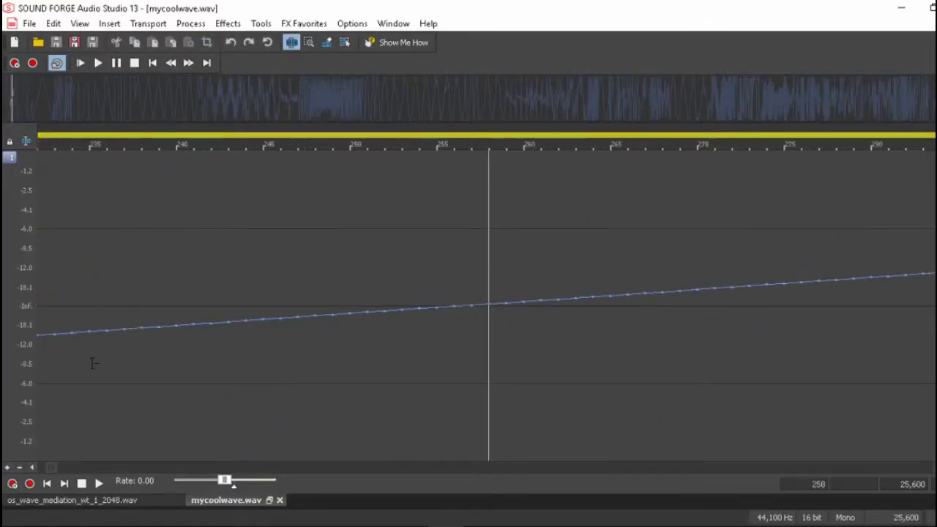
{"action": "left_click", "coordinate": [7, 467]}
{"action": "left_click", "coordinate": [7, 467]}
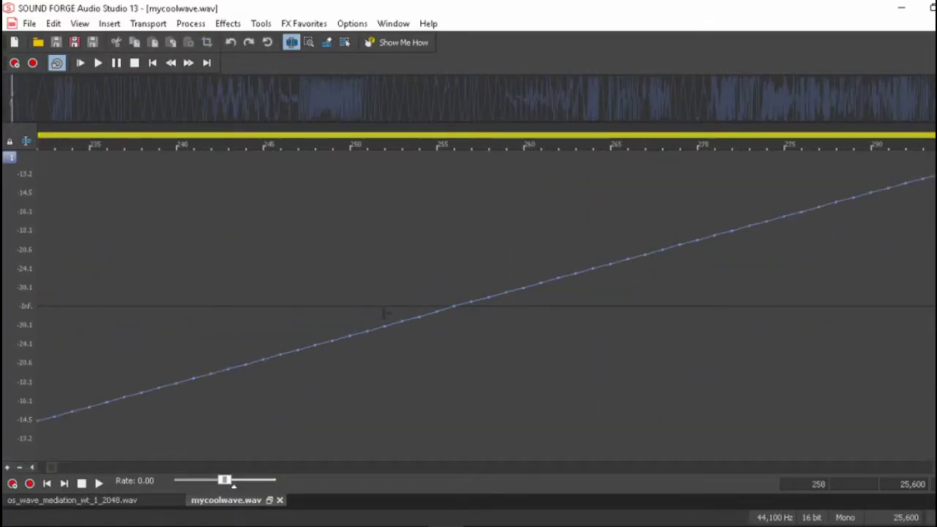
{"action": "left_click", "coordinate": [453, 310]}
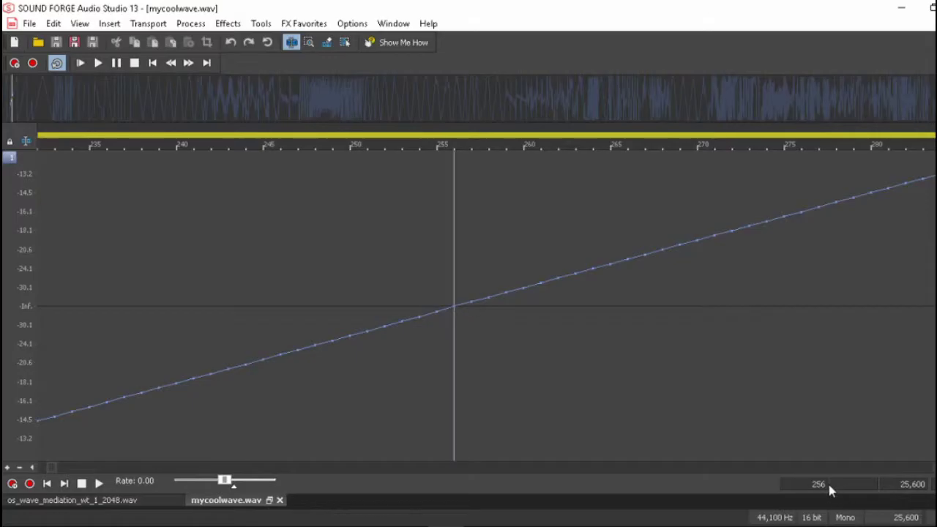
- Select the first cycle of mycoolwave.wav, from sample 0 to 256, and inspect it against the following cycles
{"action": "left_click_drag", "start_coordinate": [454, 309], "coordinate": [205, 318]}
{"action": "scroll", "coordinate": [231, 295], "scroll_direction": "down", "scroll_amount": 5}
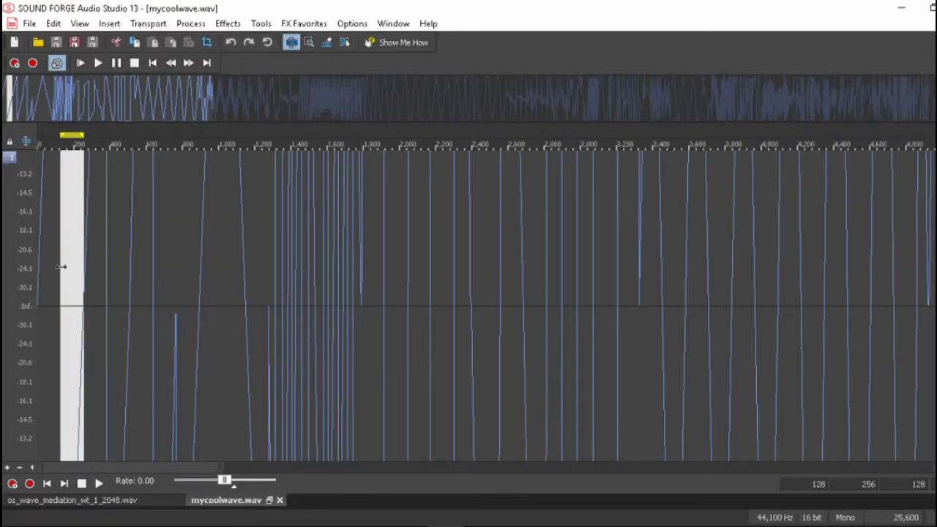
{"action": "left_click_drag", "start_coordinate": [52, 267], "coordinate": [6, 282]}
{"action": "left_click", "coordinate": [20, 467]}
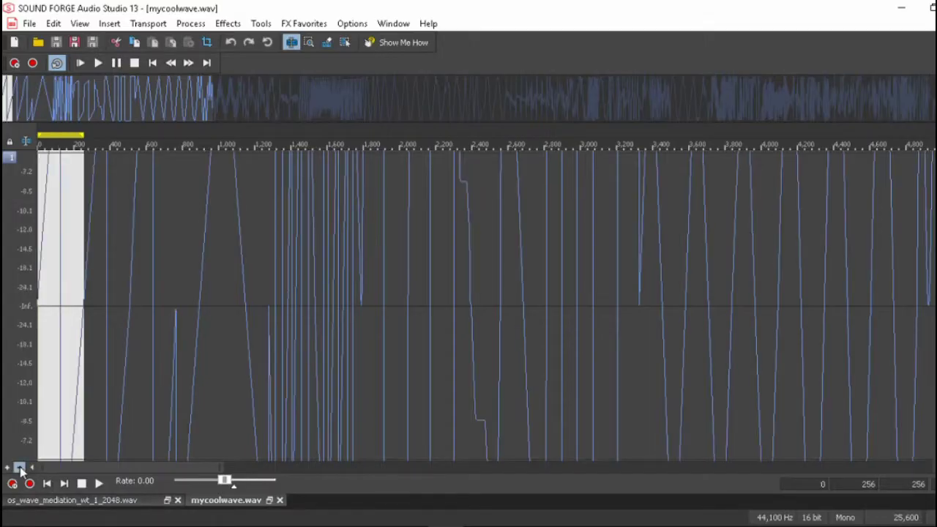
{"action": "left_click", "coordinate": [20, 466]}
{"action": "scroll", "coordinate": [96, 295], "scroll_direction": "up", "scroll_amount": 2}
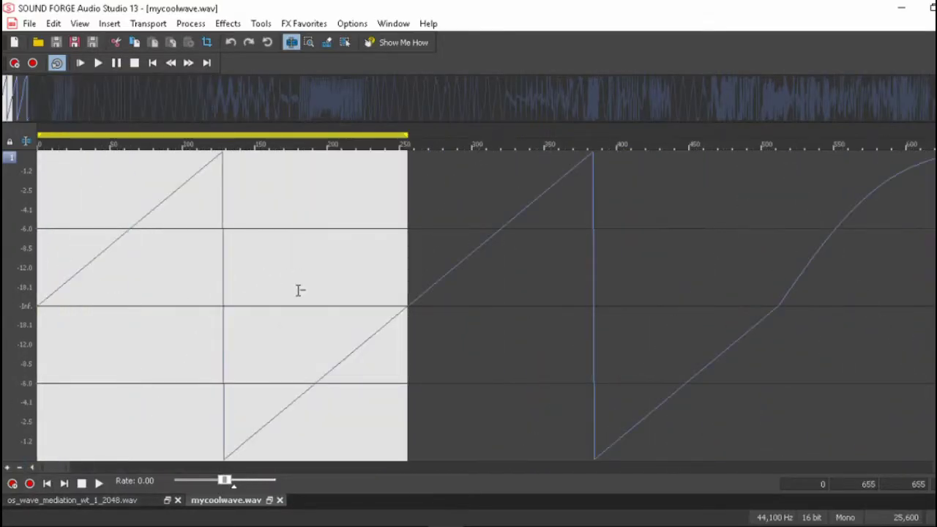
{"action": "scroll", "coordinate": [301, 313], "scroll_direction": "up", "scroll_amount": 2}
{"action": "scroll", "coordinate": [300, 314], "scroll_direction": "down", "scroll_amount": 1}
{"action": "scroll", "coordinate": [306, 317], "scroll_direction": "down", "scroll_amount": 2}
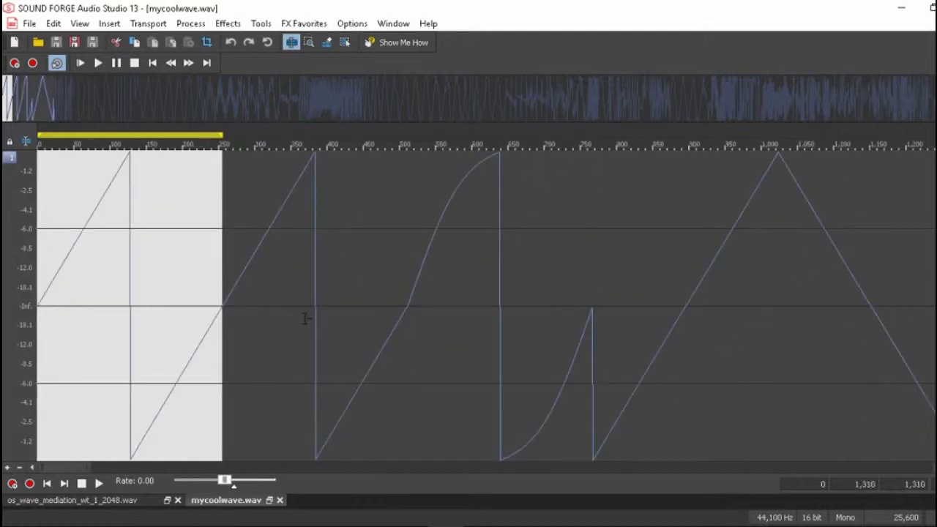
{"action": "scroll", "coordinate": [305, 318], "scroll_direction": "down", "scroll_amount": 2}
{"action": "scroll", "coordinate": [307, 328], "scroll_direction": "up", "scroll_amount": 1}
{"action": "scroll", "coordinate": [340, 370], "scroll_direction": "up", "scroll_amount": 2}
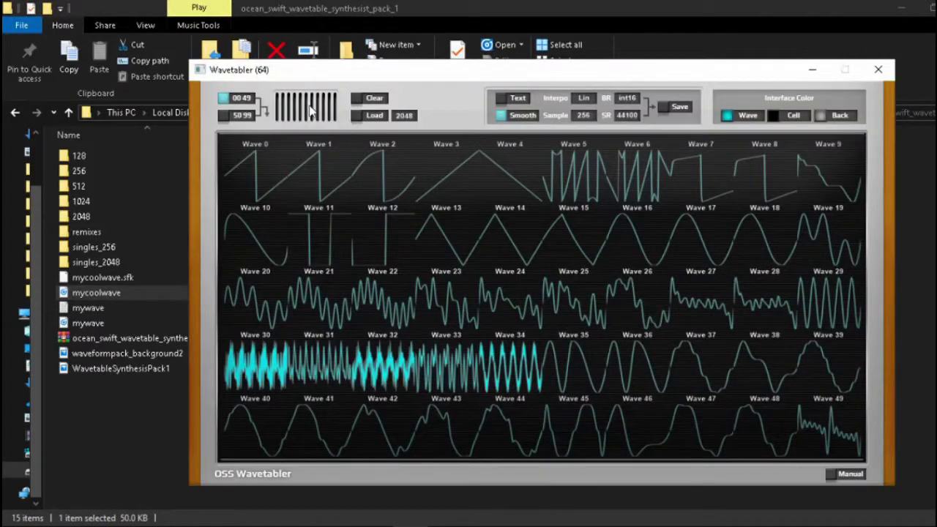
- In Wavetabler, clear all waves and try loading mycoolwave with the load sample length kept at 2048
{"action": "left_click", "coordinate": [407, 117]}
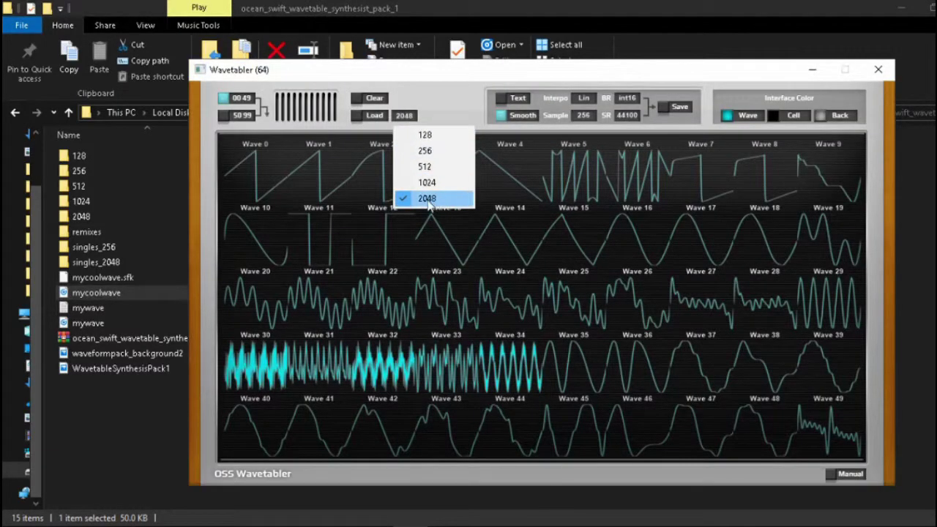
{"action": "left_click", "coordinate": [362, 101]}
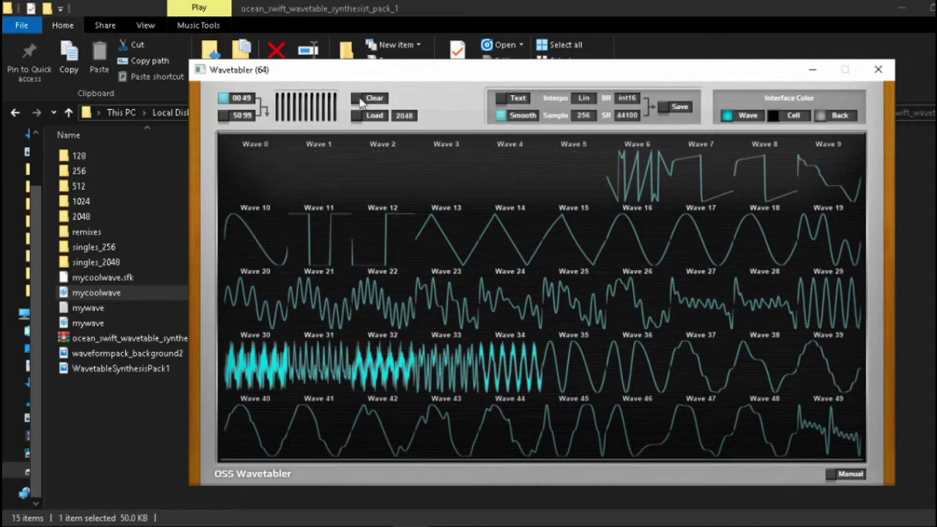
{"action": "left_click", "coordinate": [357, 116]}
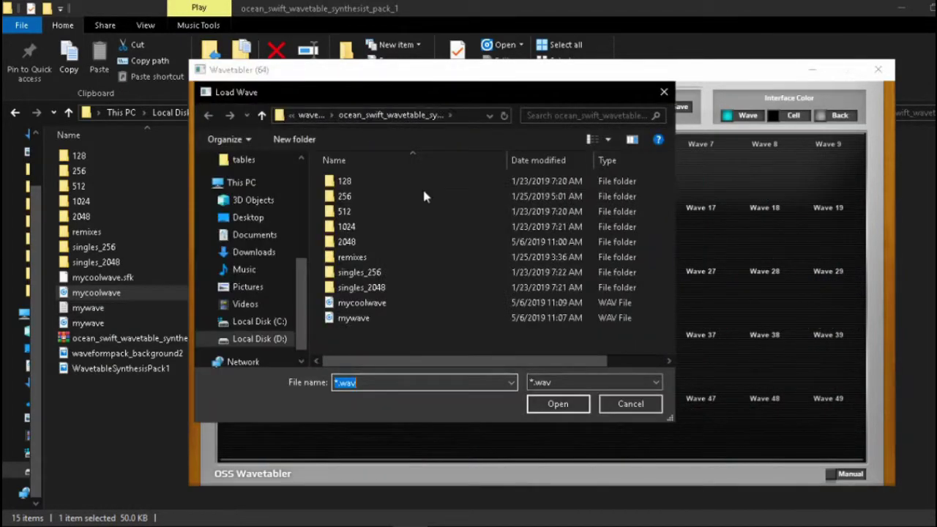
{"action": "left_click", "coordinate": [368, 306]}
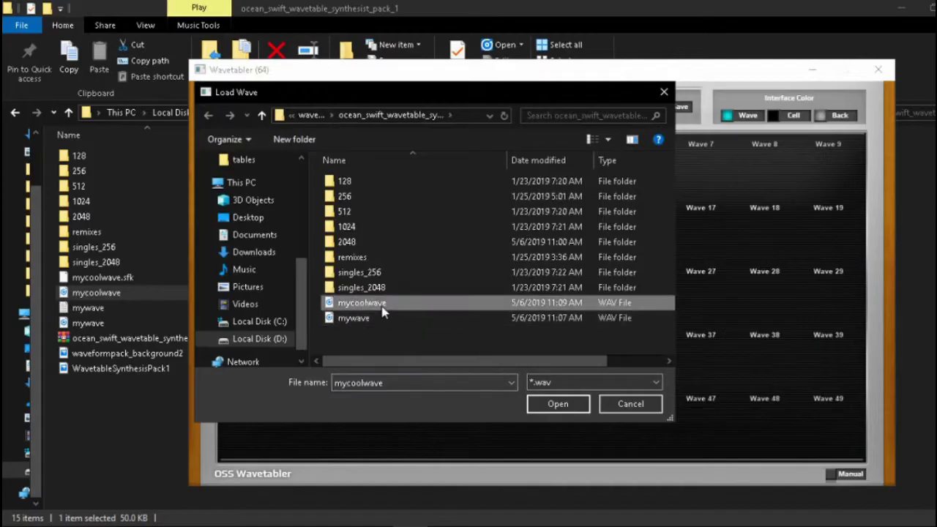
{"action": "left_click", "coordinate": [558, 403]}
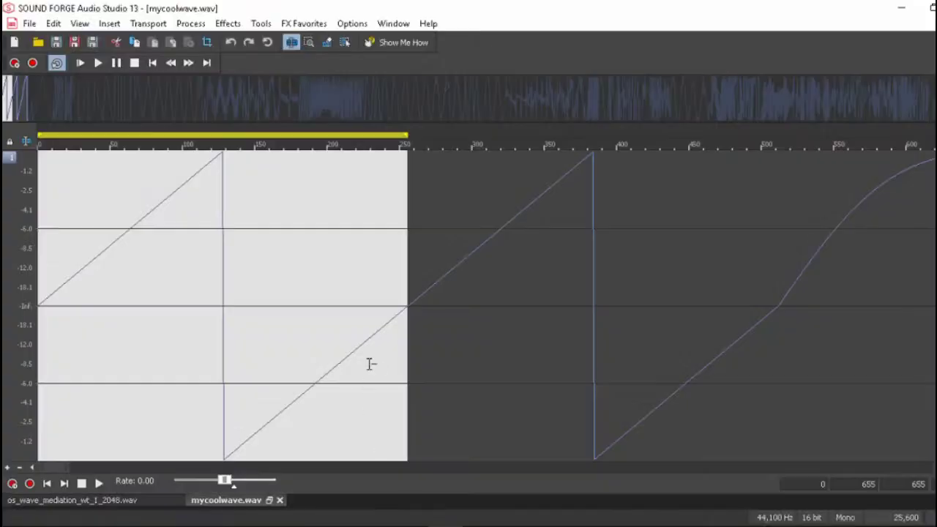
- In Sound Forge, examine how many cycles a longer load length would span by selecting stretches from the start of mycoolwave.wav
{"action": "left_click", "coordinate": [186, 311]}
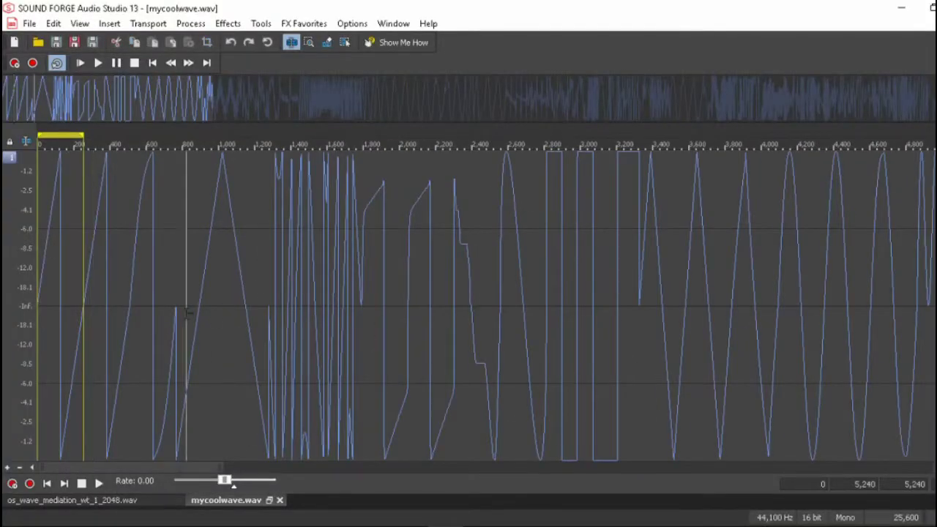
{"action": "left_click", "coordinate": [176, 309]}
{"action": "scroll", "coordinate": [175, 310], "scroll_direction": "up", "scroll_amount": 5}
{"action": "scroll", "coordinate": [240, 345], "scroll_direction": "down", "scroll_amount": 2}
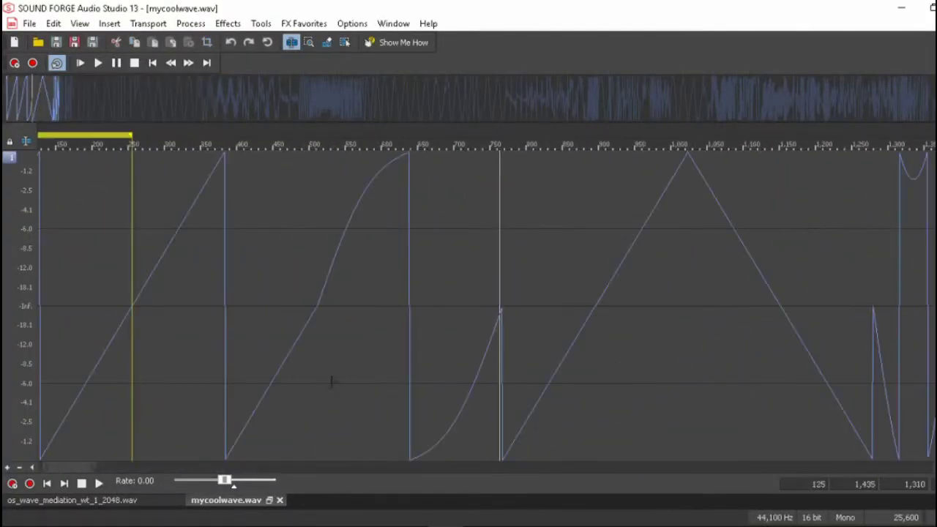
{"action": "scroll", "coordinate": [618, 305], "scroll_direction": "down", "scroll_amount": 3}
{"action": "left_click", "coordinate": [275, 289], "text": "shift"}
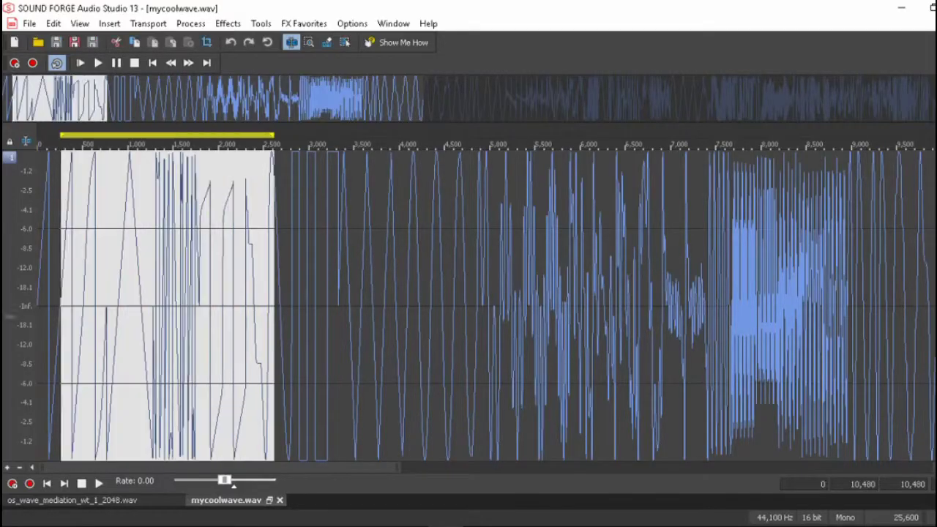
{"action": "scroll", "coordinate": [410, 345], "scroll_direction": "up", "scroll_amount": 1}
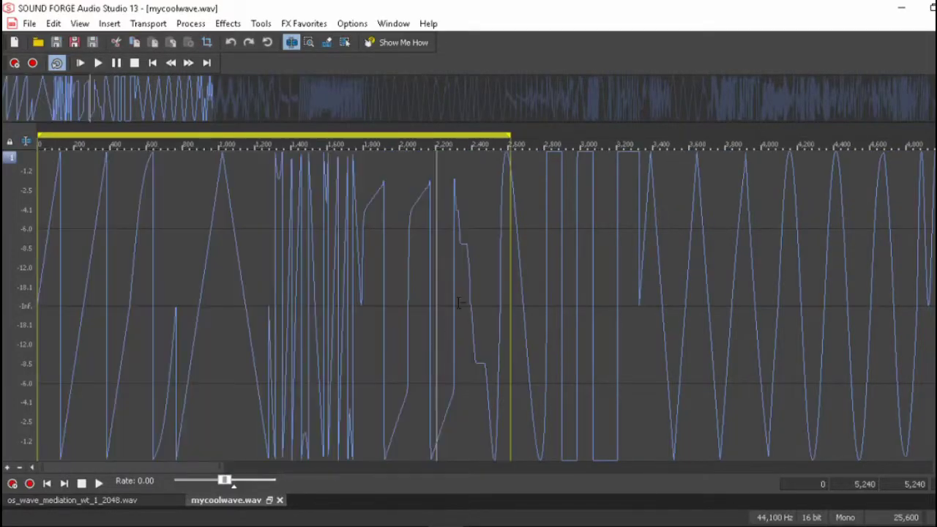
{"action": "left_click", "coordinate": [356, 329], "text": "shift"}
{"action": "scroll", "coordinate": [429, 360], "scroll_direction": "up", "scroll_amount": 3}
{"action": "scroll", "coordinate": [307, 315], "scroll_direction": "down", "scroll_amount": 2}
{"action": "scroll", "coordinate": [308, 315], "scroll_direction": "down", "scroll_amount": 1}
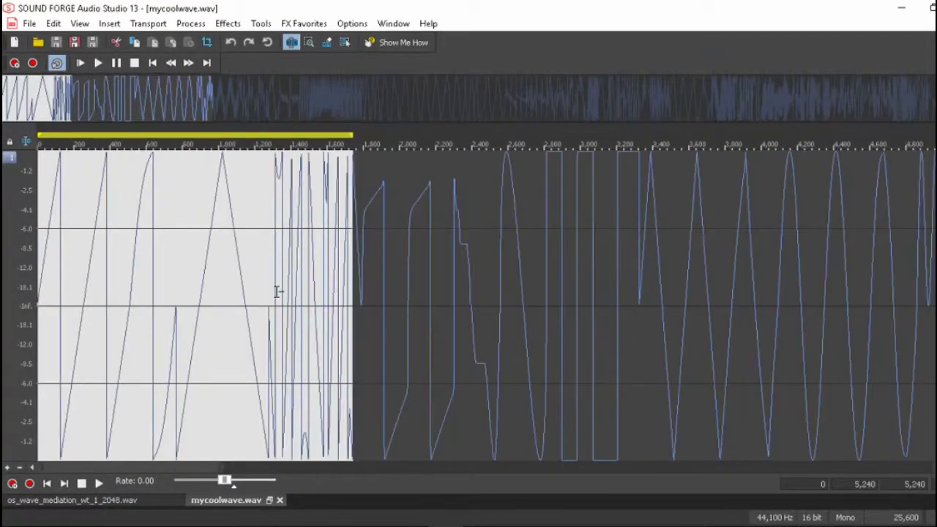
{"action": "left_click_drag", "start_coordinate": [275, 293], "coordinate": [5, 310]}
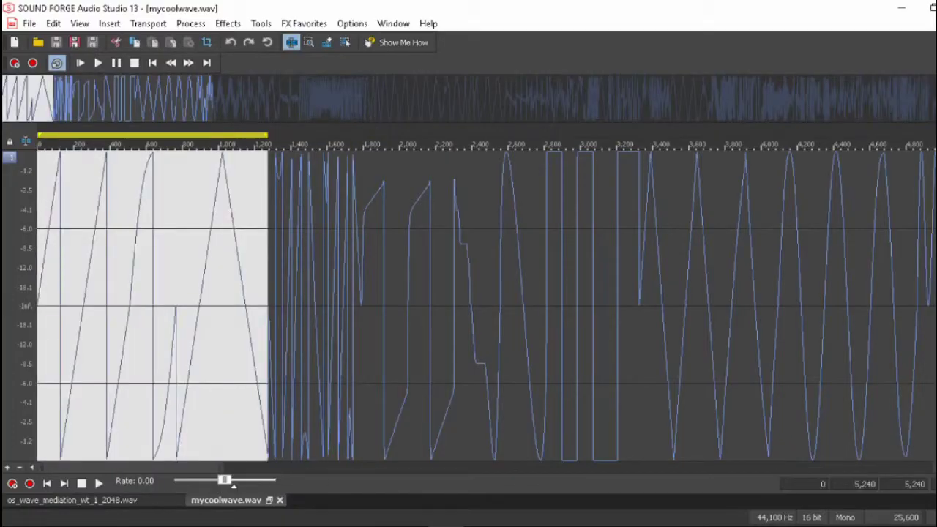
- Back in Wavetabler, clear the wrongly split waves and set the load sample length to 256
{"action": "key", "text": "alt+Tab"}
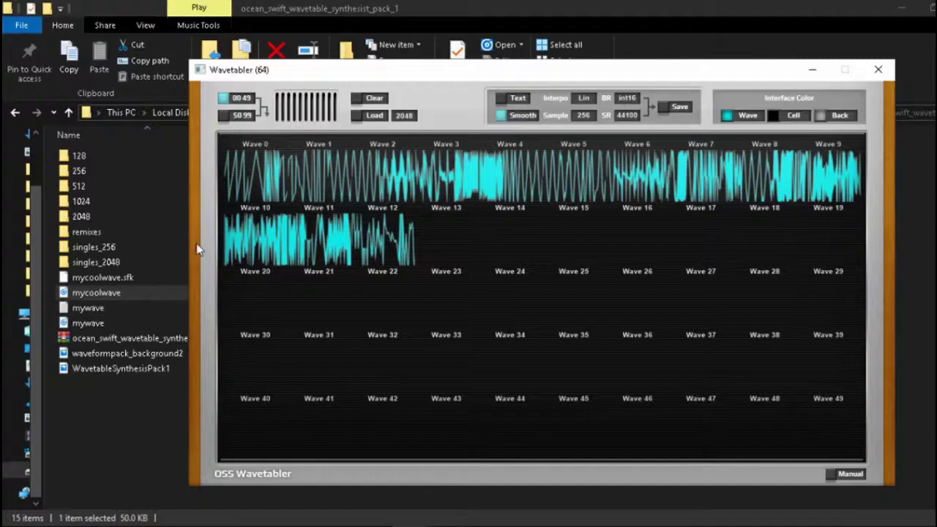
{"action": "left_click", "coordinate": [370, 99]}
{"action": "left_click", "coordinate": [405, 116]}
{"action": "left_click", "coordinate": [442, 151]}
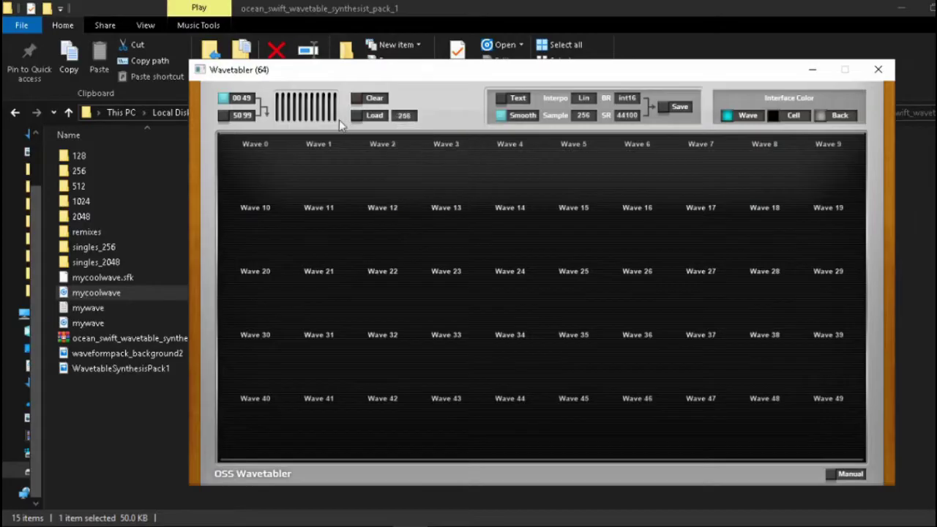
- Load mycoolwave and check both wave banks, 50–99 and 00–49
{"action": "left_click", "coordinate": [357, 116]}
{"action": "double_click", "coordinate": [384, 305]}
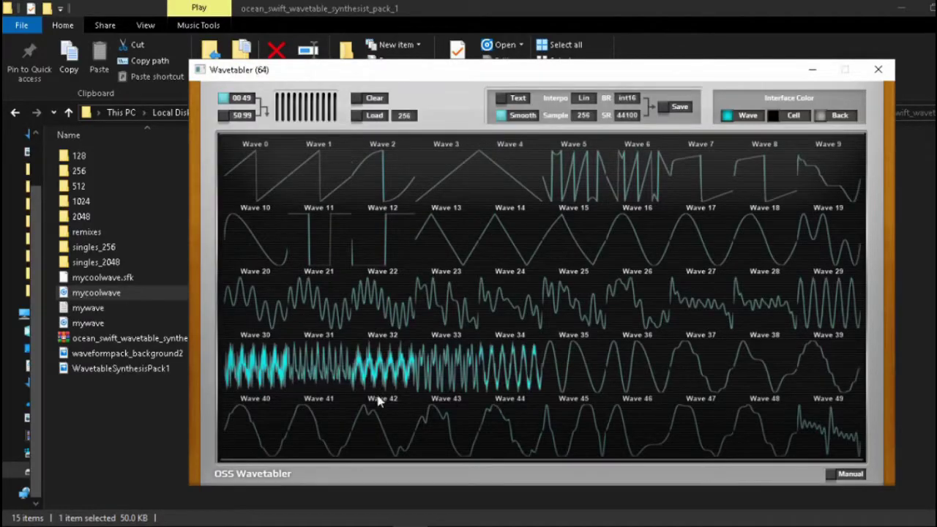
{"action": "left_click", "coordinate": [227, 119]}
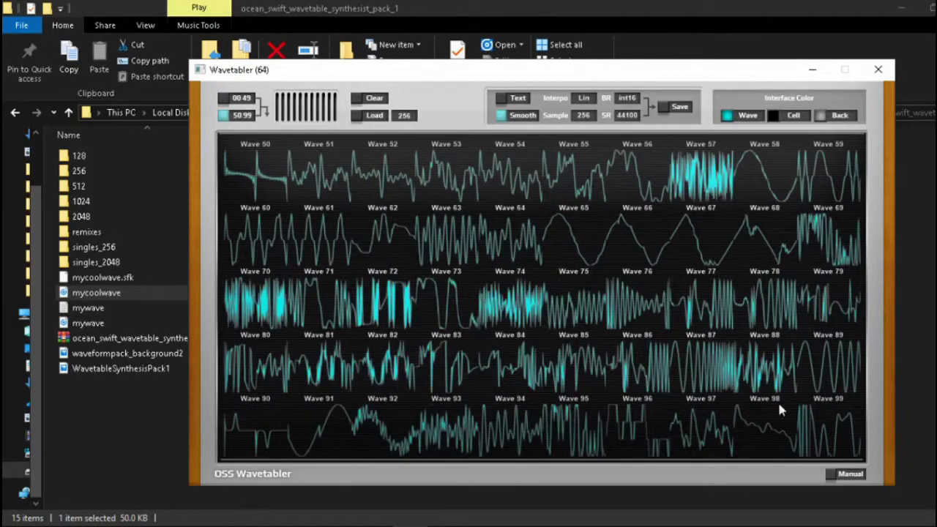
{"action": "left_click", "coordinate": [227, 100]}
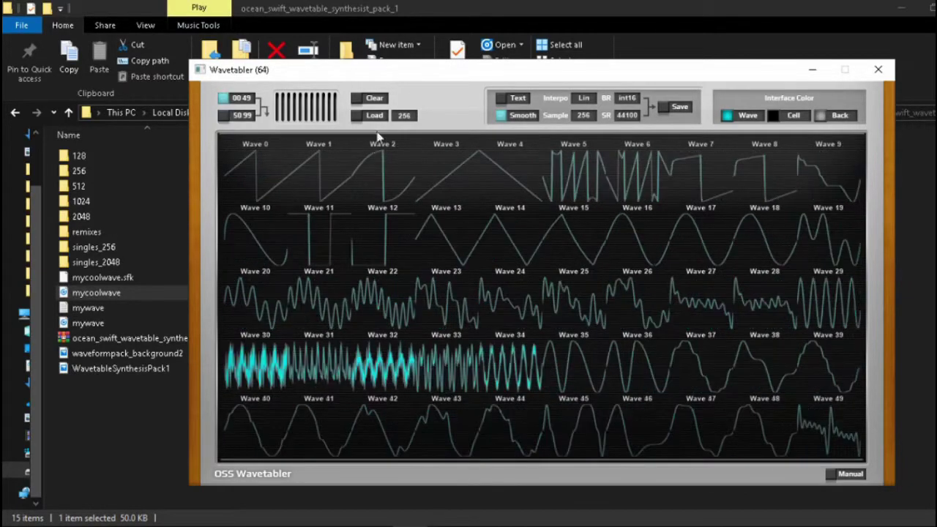
- Set the load sample length to 2048, clear all waves and load a wavetable from the 2048 folder
{"action": "left_click", "coordinate": [401, 117]}
{"action": "left_click", "coordinate": [425, 198]}
{"action": "left_click", "coordinate": [357, 106]}
{"action": "left_click", "coordinate": [358, 115]}
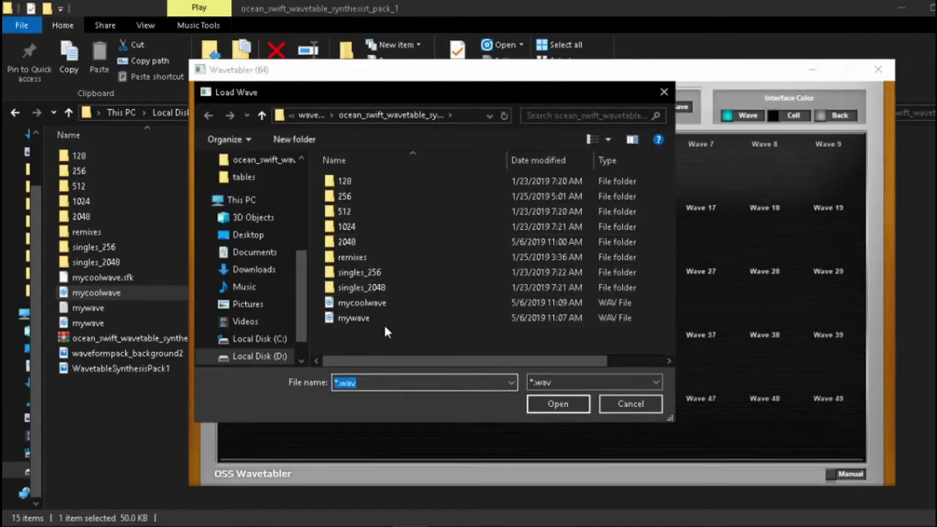
{"action": "double_click", "coordinate": [371, 241]}
{"action": "scroll", "coordinate": [388, 296], "scroll_direction": "down", "scroll_amount": 3}
{"action": "double_click", "coordinate": [443, 337]}
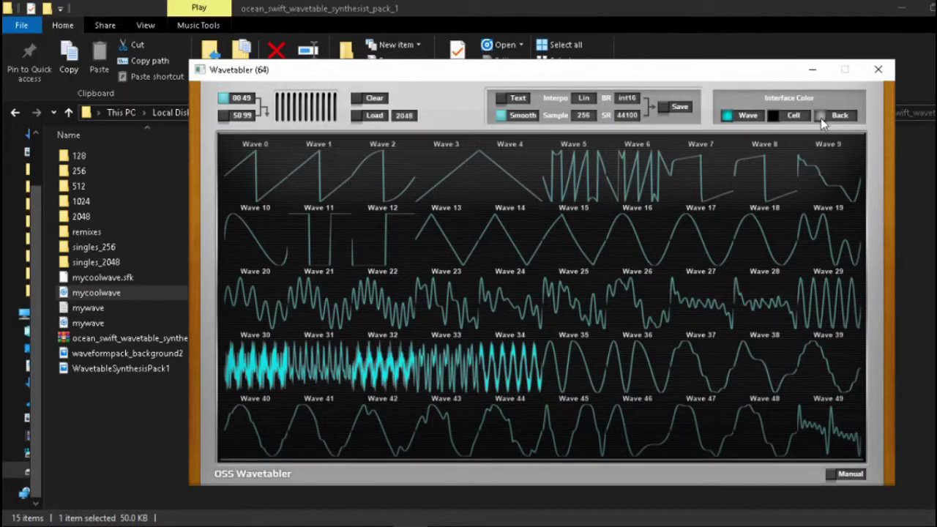
- Try a magenta wave color with a very dark red cell background
{"action": "left_click", "coordinate": [729, 120]}
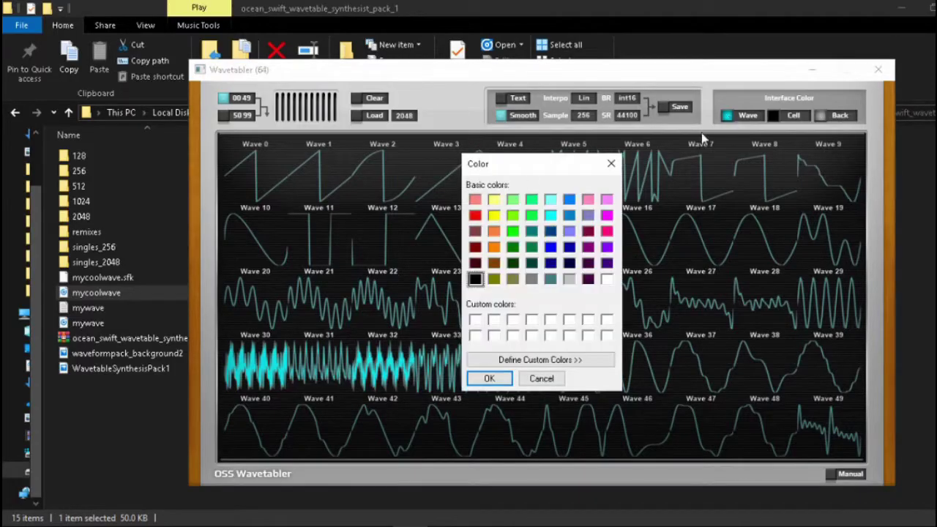
{"action": "left_click", "coordinate": [609, 217]}
{"action": "left_click", "coordinate": [489, 380]}
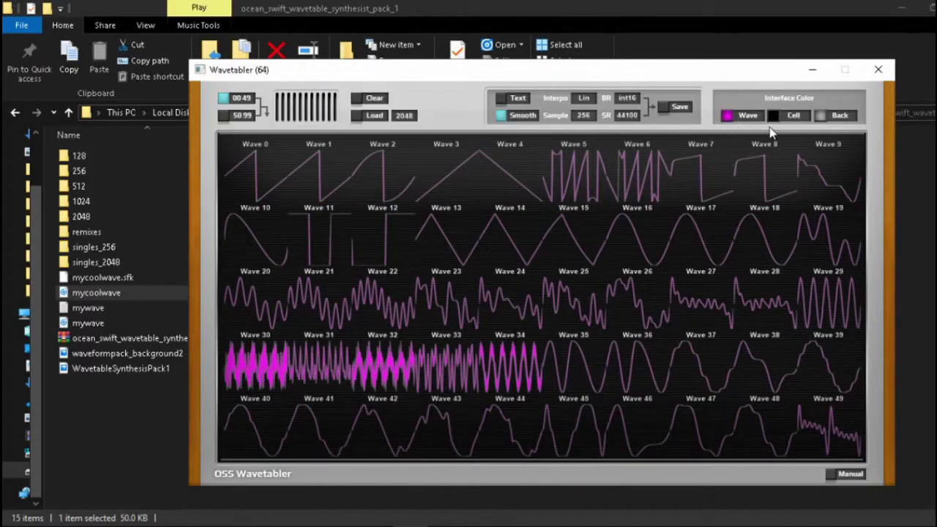
{"action": "left_click", "coordinate": [773, 118]}
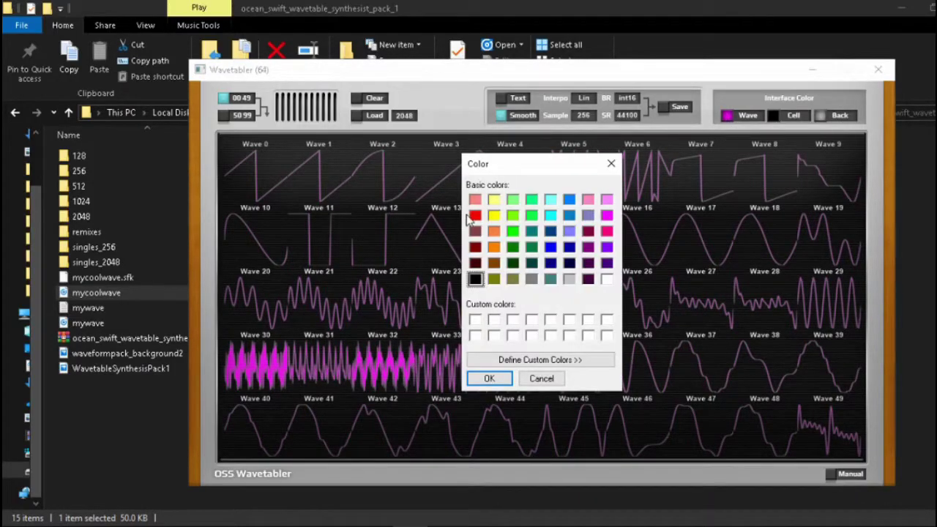
{"action": "left_click", "coordinate": [476, 264]}
{"action": "left_click", "coordinate": [489, 378]}
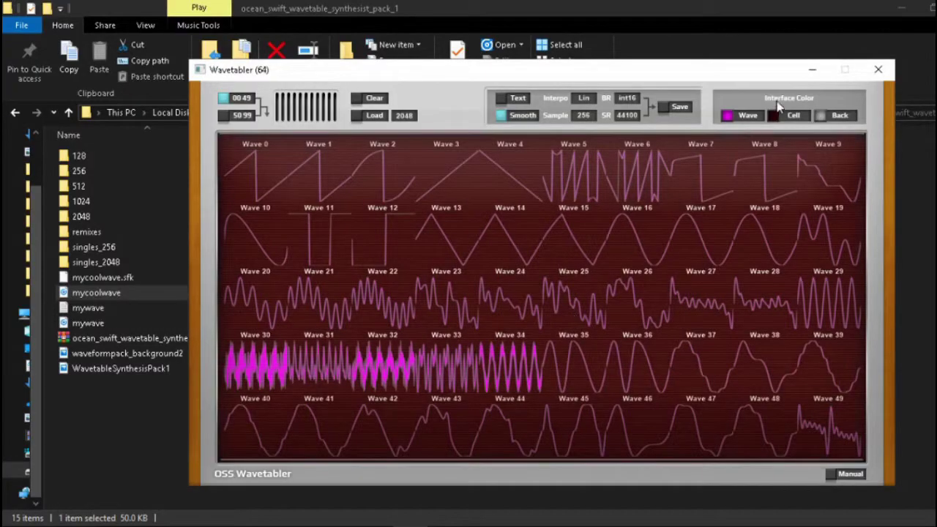
- Set the interface's wave color to white
{"action": "left_click", "coordinate": [721, 115]}
{"action": "left_click", "coordinate": [607, 279]}
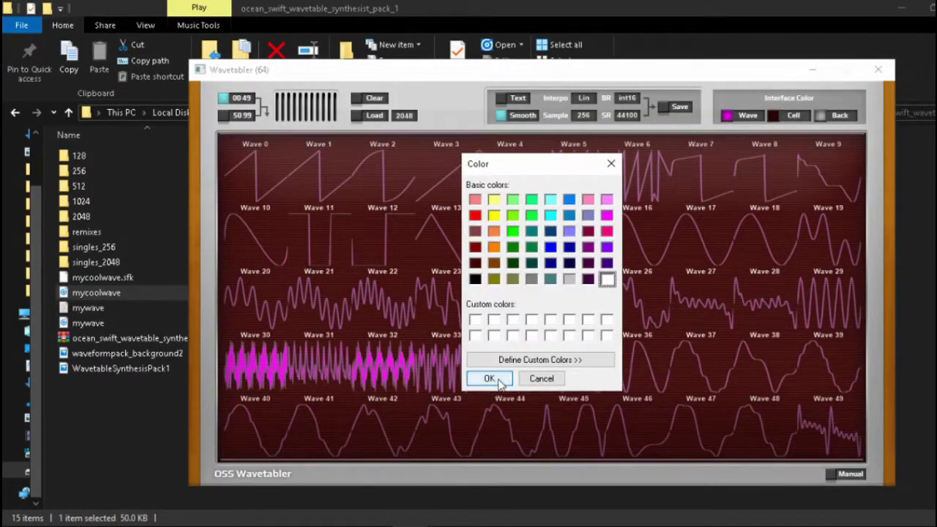
{"action": "left_click", "coordinate": [489, 378]}
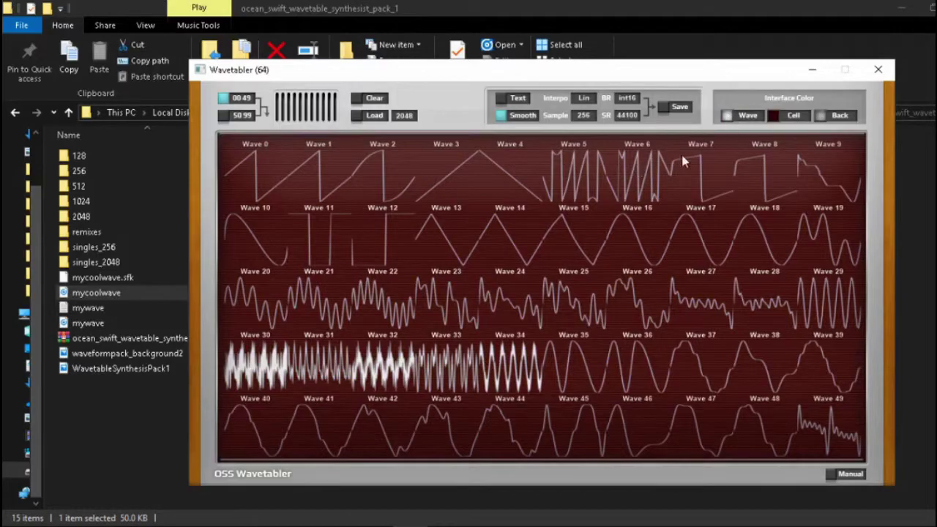
- Try a medium blue background color for the wave cells
{"action": "left_click", "coordinate": [778, 115]}
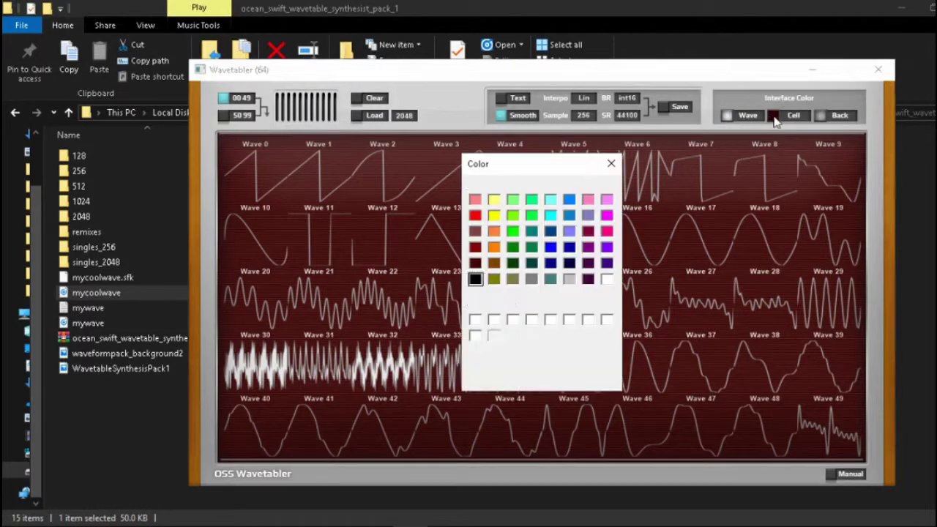
{"action": "left_click", "coordinate": [570, 215]}
{"action": "left_click", "coordinate": [488, 379]}
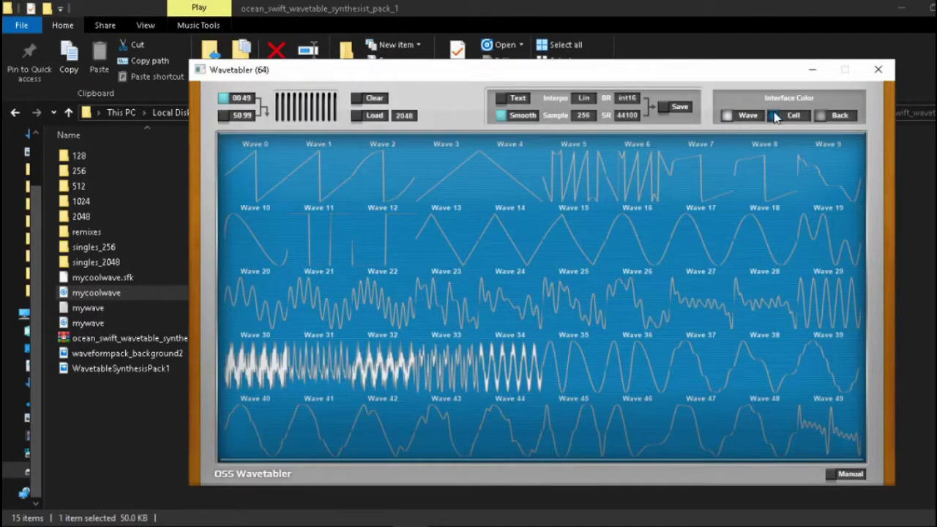
- Set the wave cells' background color to dark blue
{"action": "left_click", "coordinate": [776, 117]}
{"action": "left_click", "coordinate": [569, 248]}
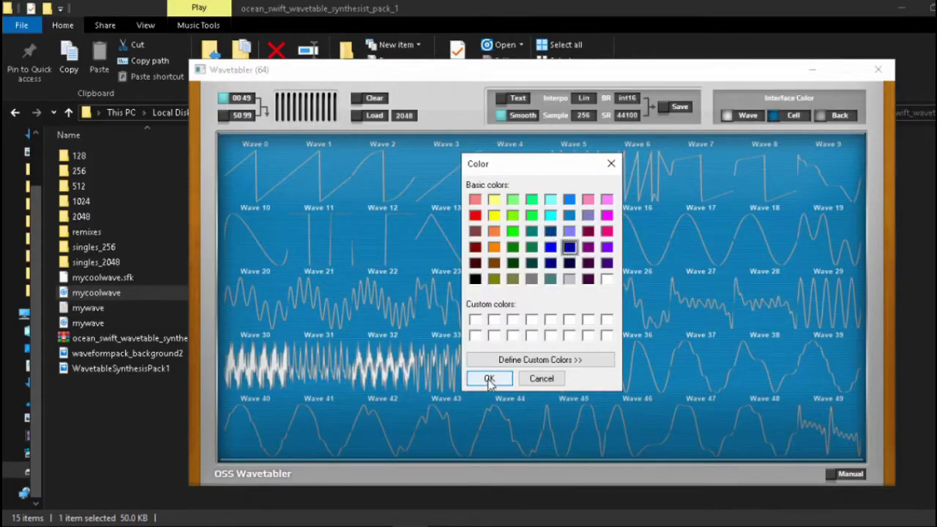
{"action": "left_click", "coordinate": [489, 379]}
- Try light grey as the interface's back color
{"action": "left_click", "coordinate": [822, 117]}
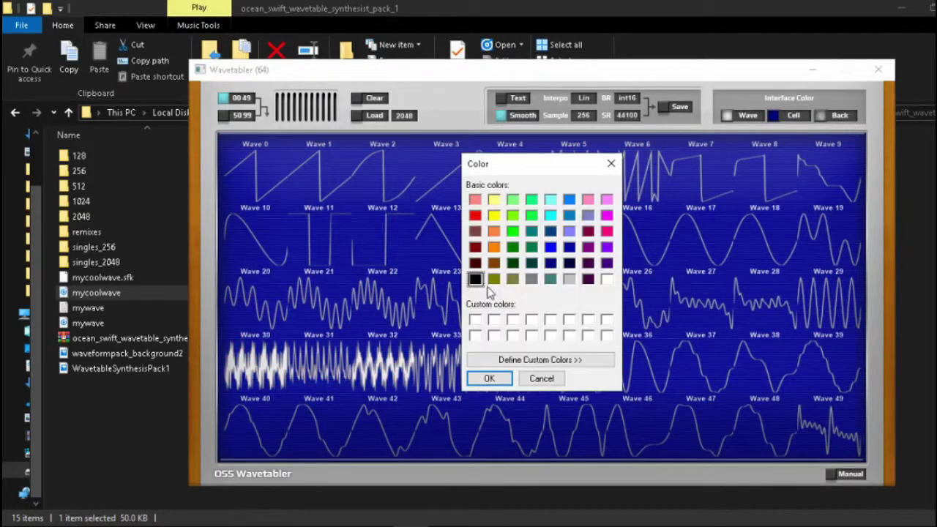
{"action": "left_click", "coordinate": [569, 279]}
{"action": "left_click", "coordinate": [489, 378]}
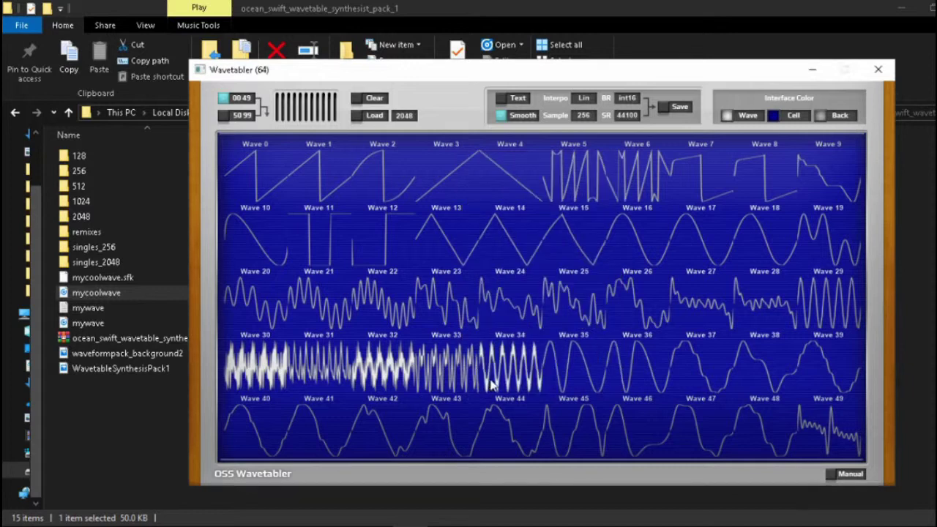
- Set the interface's back color to dark red
{"action": "left_click", "coordinate": [821, 117]}
{"action": "left_click", "coordinate": [475, 247]}
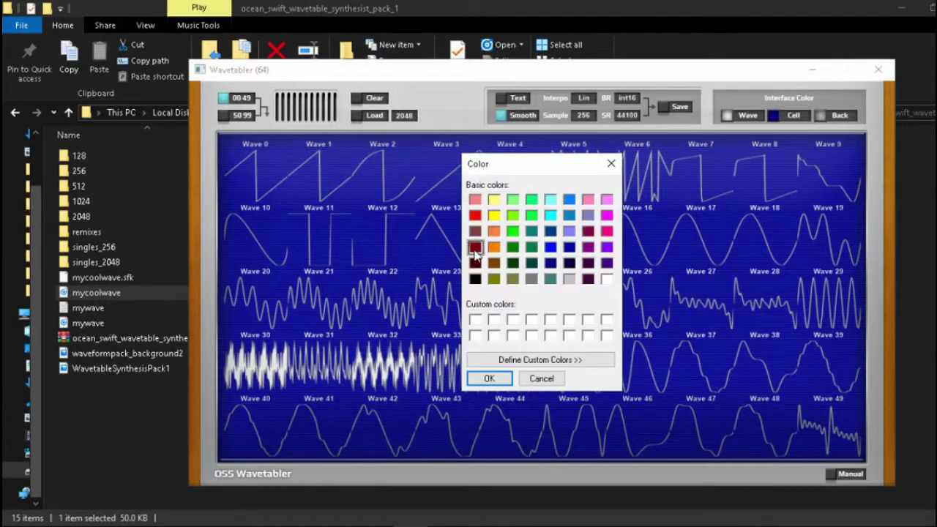
{"action": "left_click", "coordinate": [490, 359]}
{"action": "left_click", "coordinate": [488, 379]}
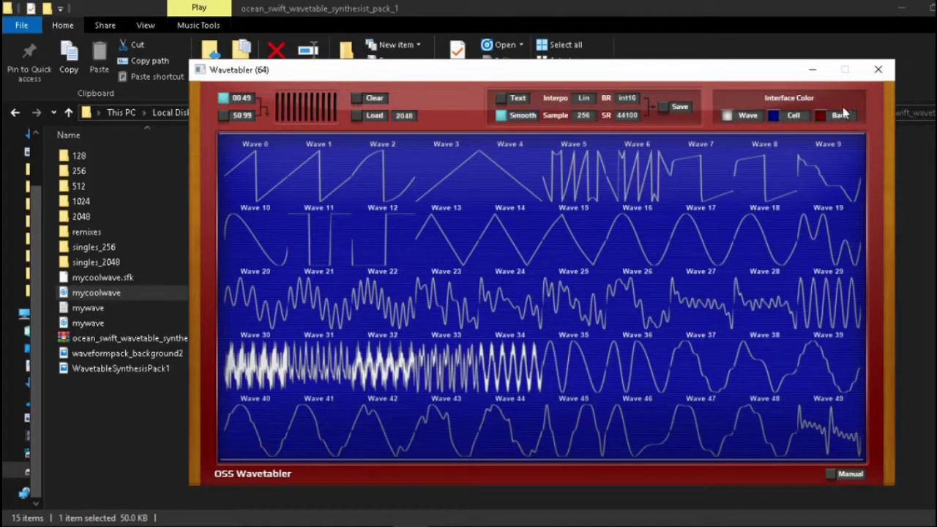
- Open the Wavetabler manual in the browser and look through its introduction, load, wave and interface color sections
{"action": "left_click", "coordinate": [831, 474]}
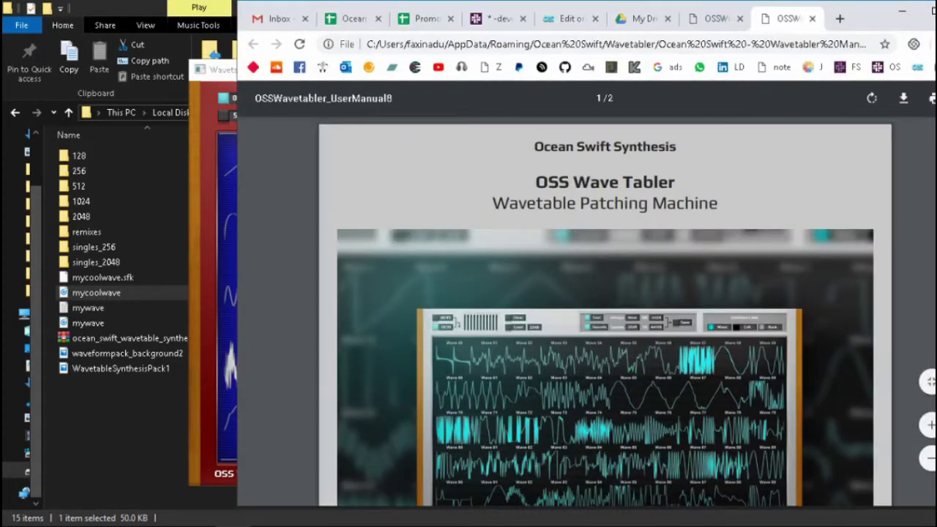
{"action": "left_click", "coordinate": [929, 10]}
{"action": "scroll", "coordinate": [505, 241], "scroll_direction": "down", "scroll_amount": 4}
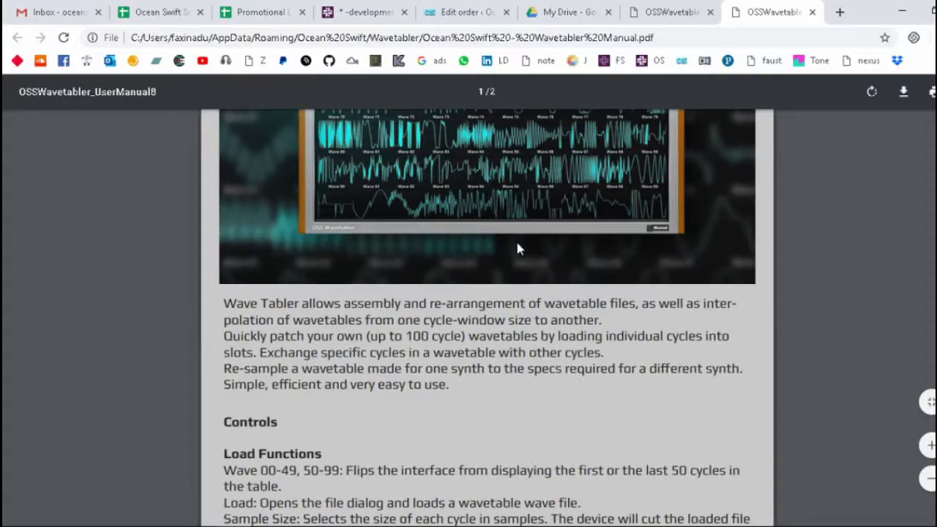
{"action": "scroll", "coordinate": [517, 248], "scroll_direction": "down", "scroll_amount": 2}
{"action": "scroll", "coordinate": [542, 278], "scroll_direction": "up", "scroll_amount": 4}
{"action": "scroll", "coordinate": [572, 303], "scroll_direction": "down", "scroll_amount": 12}
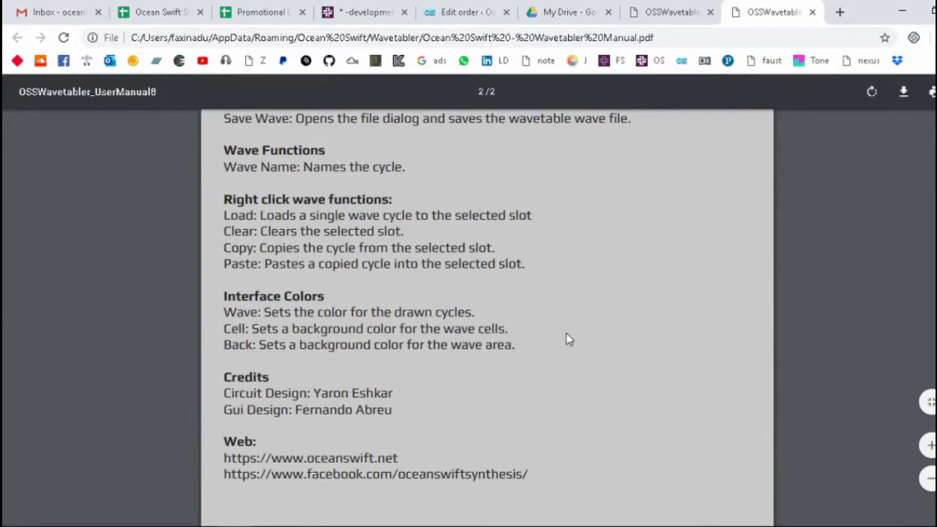
{"action": "scroll", "coordinate": [569, 339], "scroll_direction": "down", "scroll_amount": 3}
{"action": "scroll", "coordinate": [568, 339], "scroll_direction": "up", "scroll_amount": 8}
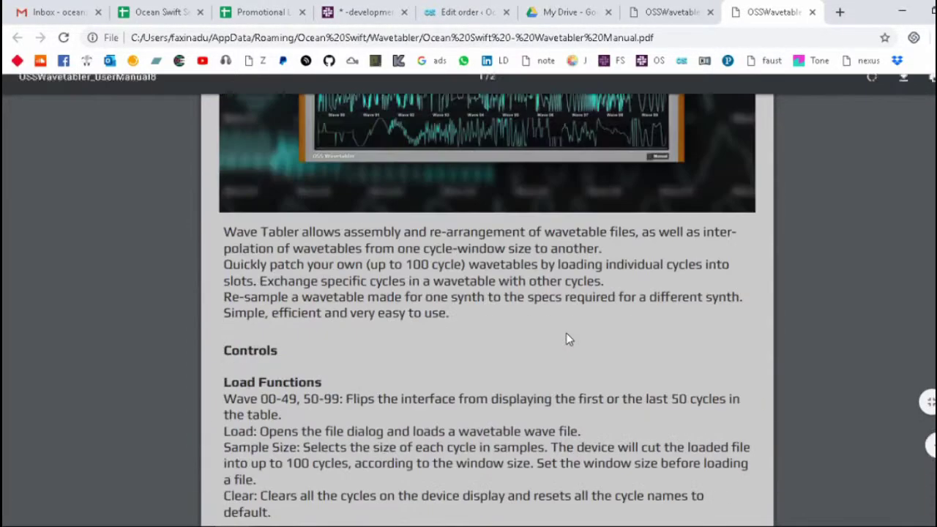
{"action": "scroll", "coordinate": [567, 333], "scroll_direction": "up", "scroll_amount": 5}
{"action": "scroll", "coordinate": [569, 334], "scroll_direction": "down", "scroll_amount": 3}
{"action": "scroll", "coordinate": [572, 338], "scroll_direction": "up", "scroll_amount": 1}
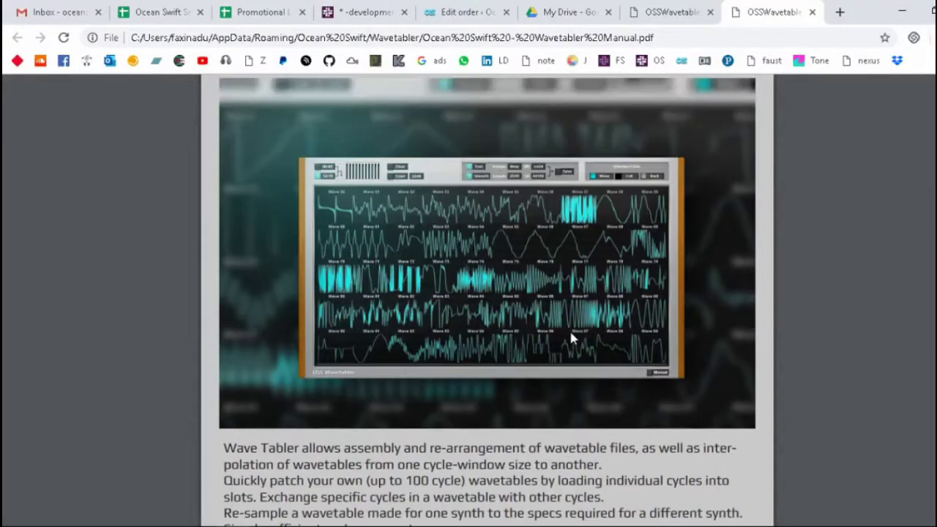
{"action": "scroll", "coordinate": [568, 335], "scroll_direction": "down", "scroll_amount": 10}
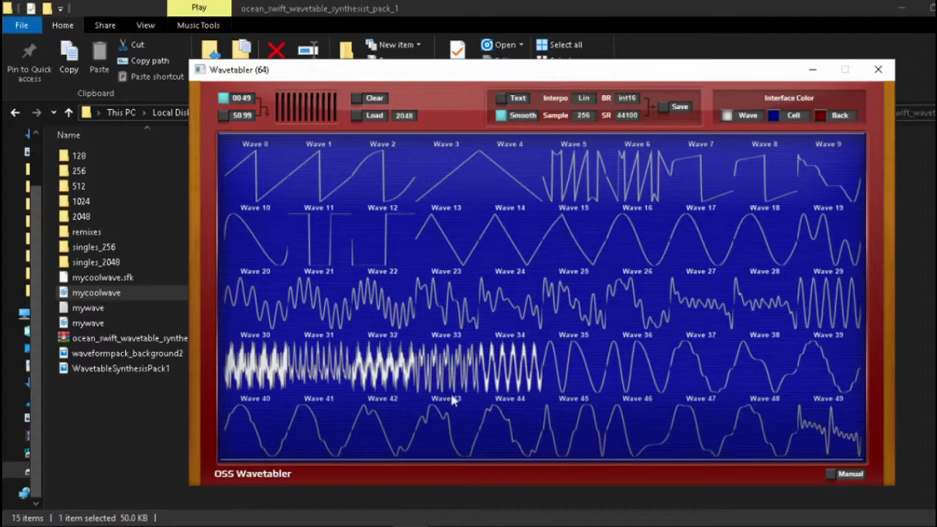
{"action": "mouse_move", "coordinate": [341, 526]}
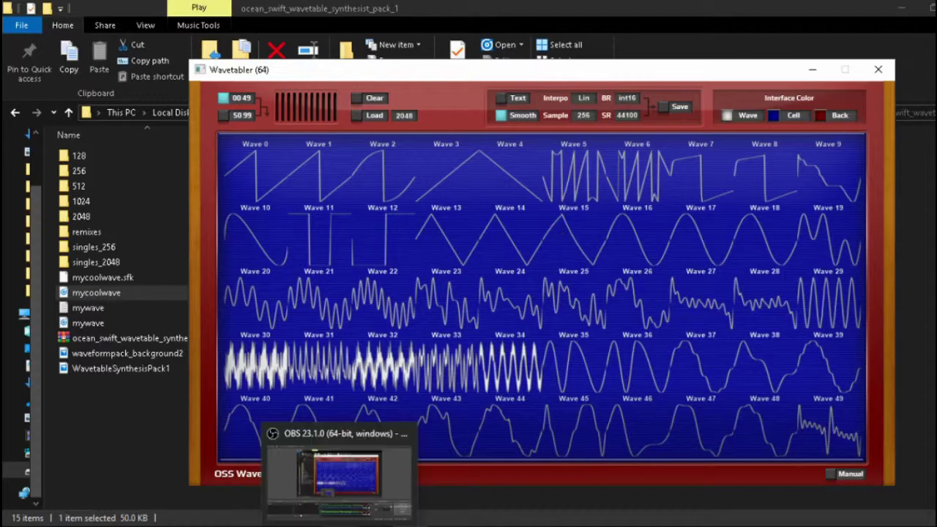